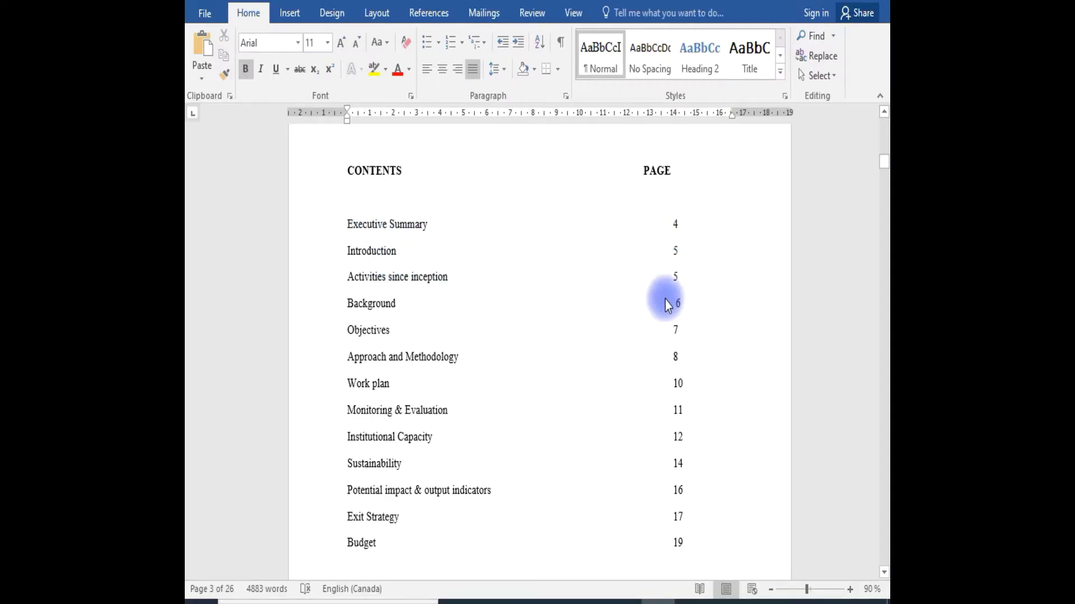
# Switch to the sample proposal and follow its OBJECTIVES contents entry to the heading.
pyautogui.scroll(-10, 560, 379)
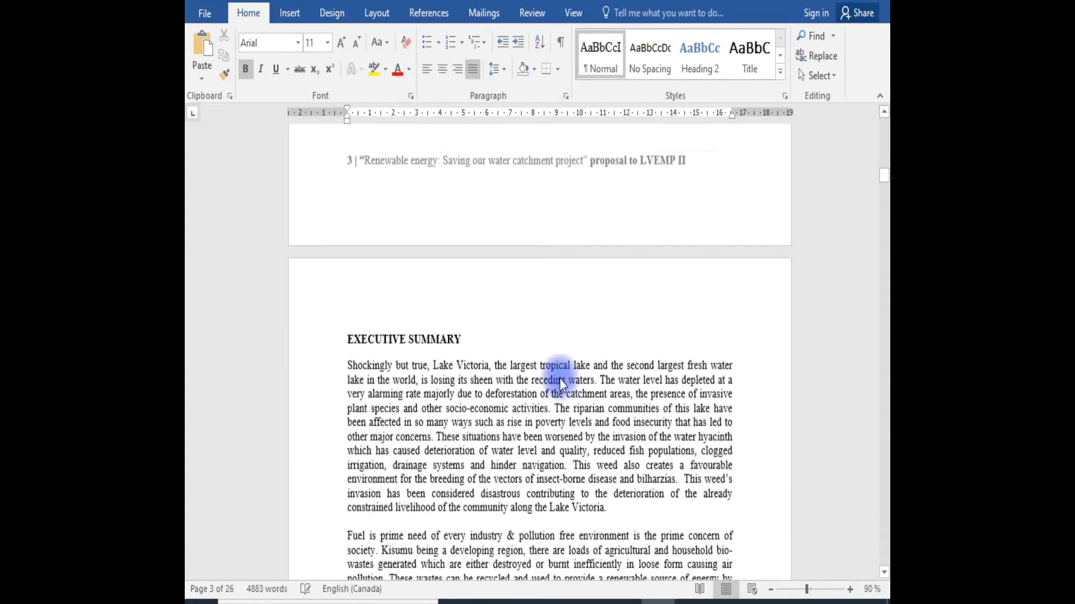
pyautogui.scroll(-12, 422, 336)
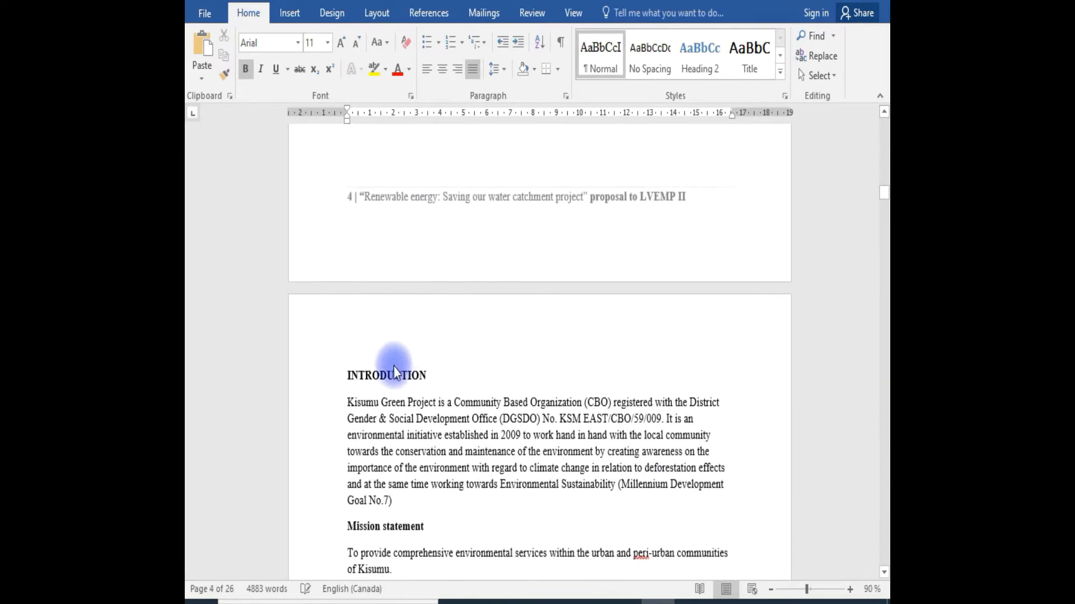
pyautogui.scroll(-10, 400, 392)
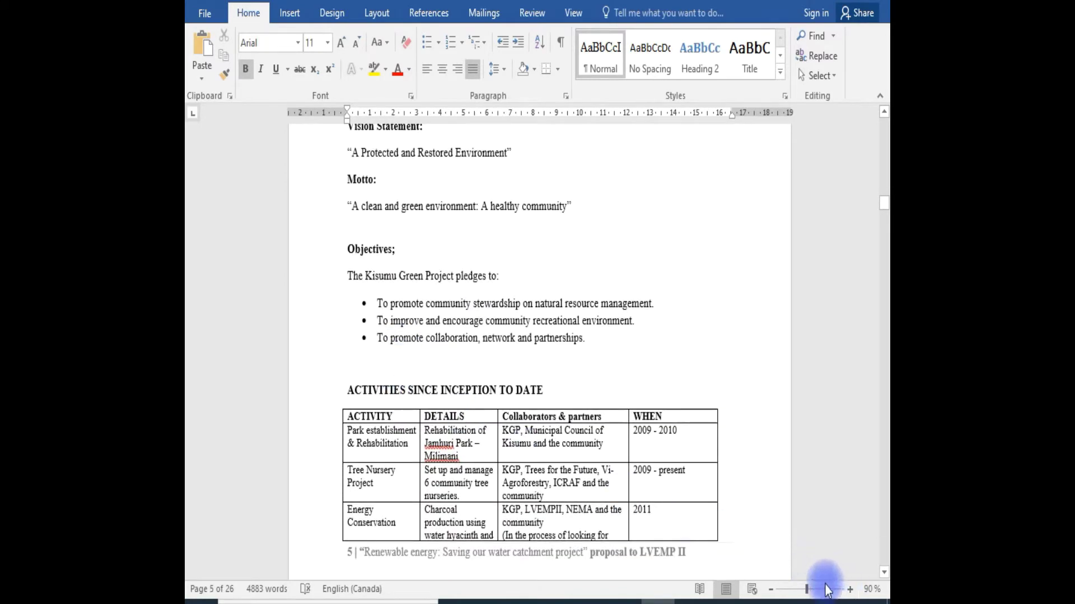
pyautogui.scroll(5, 643, 492)
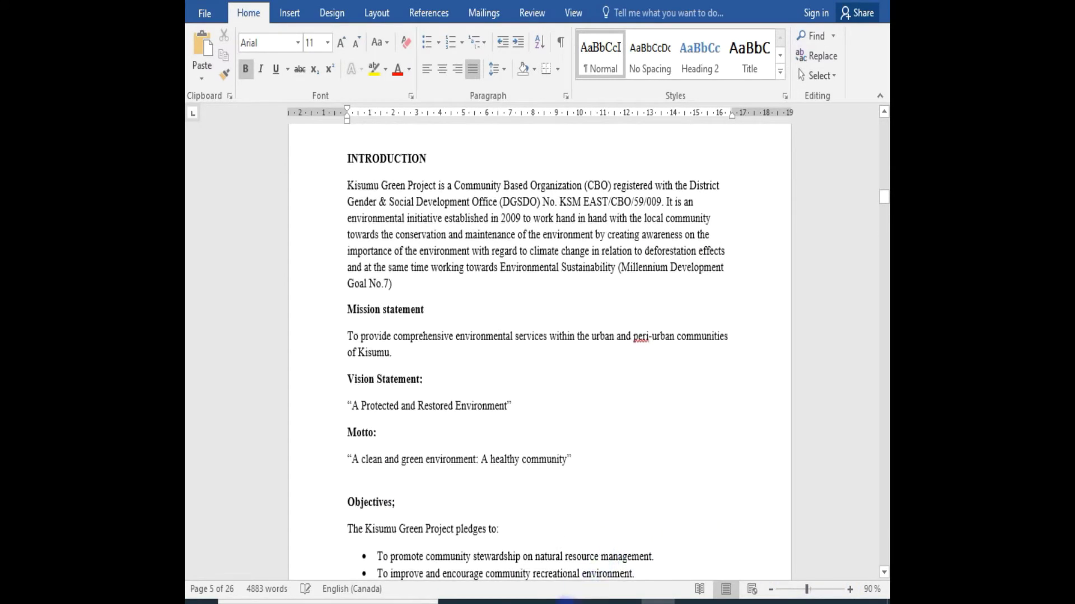
pyautogui.moveTo(566, 602)
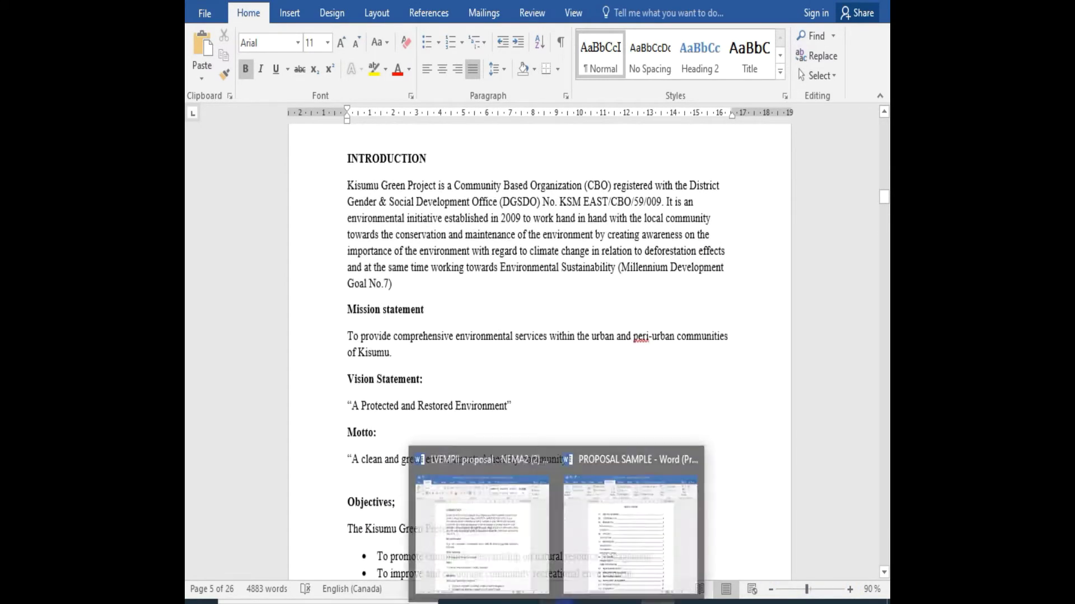
pyautogui.click(619, 559)
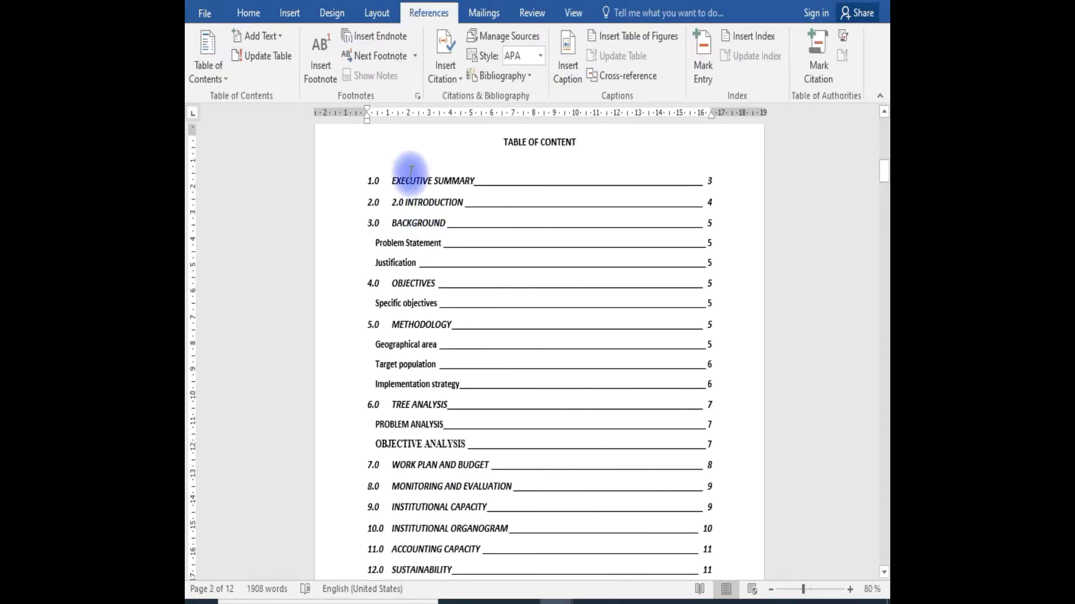
pyautogui.scroll(2, 391, 246)
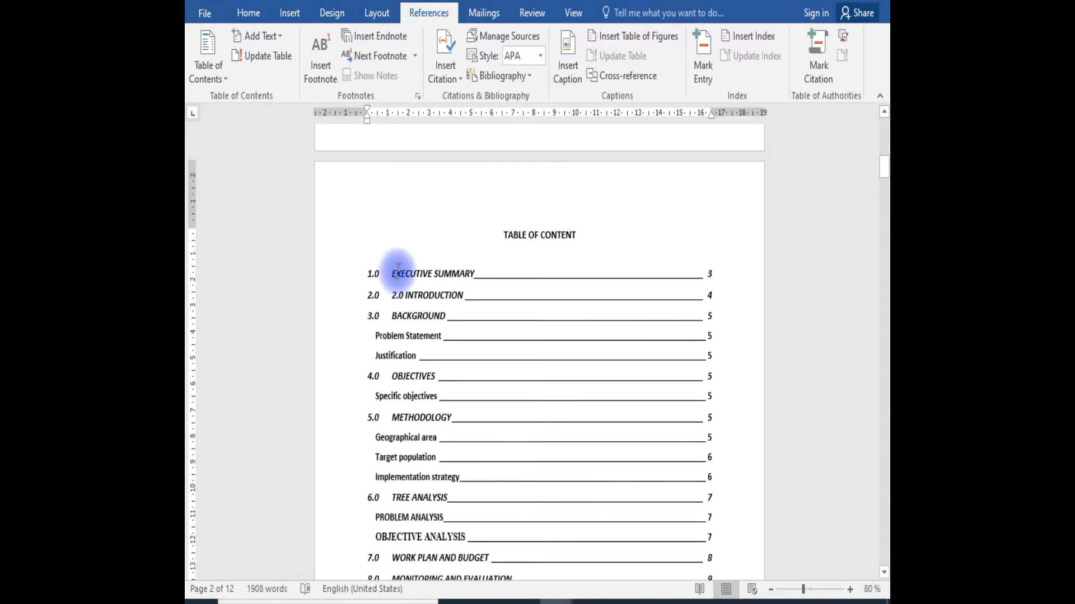
pyautogui.keyDown('ctrl'); pyautogui.click(401, 376); pyautogui.keyUp('ctrl')
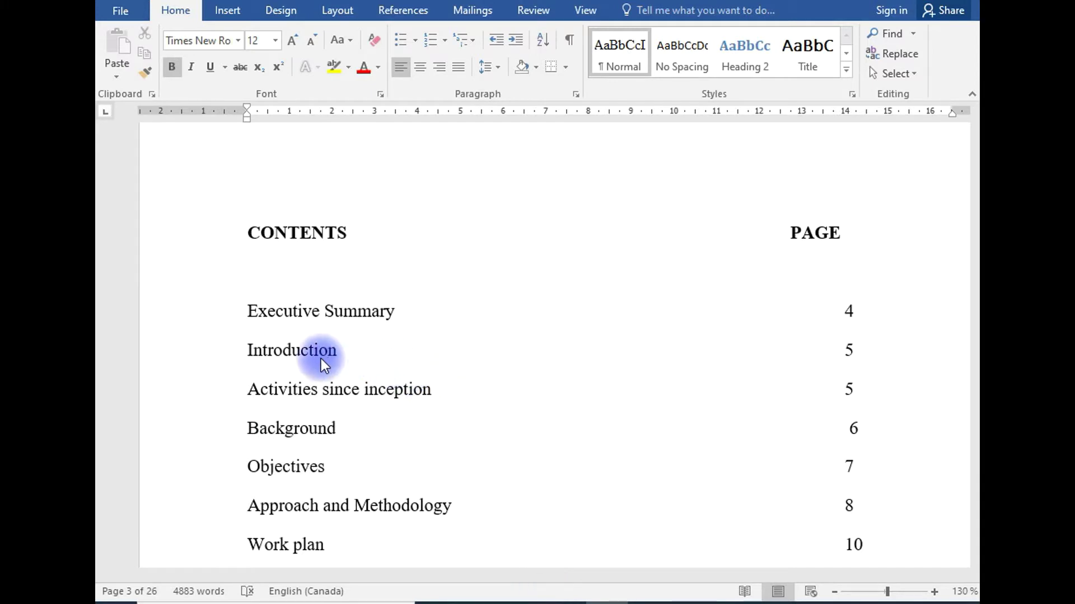
# Review the old typed contents list, briefly selecting and deselecting its entries.
pyautogui.scroll(3, 223, 344)
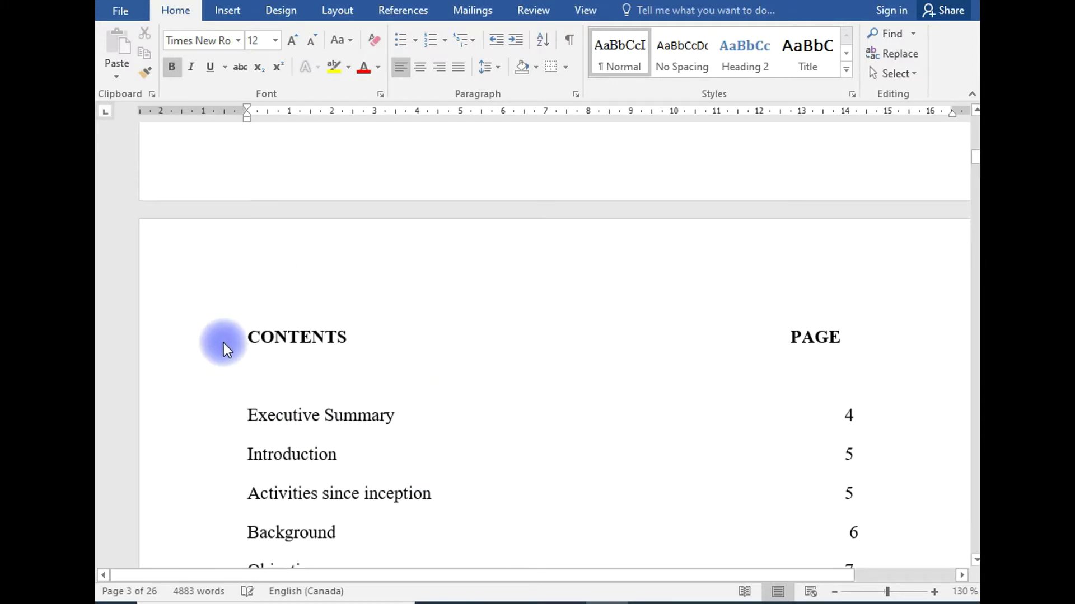
pyautogui.scroll(1, 224, 344)
pyautogui.scroll(-3, 223, 352)
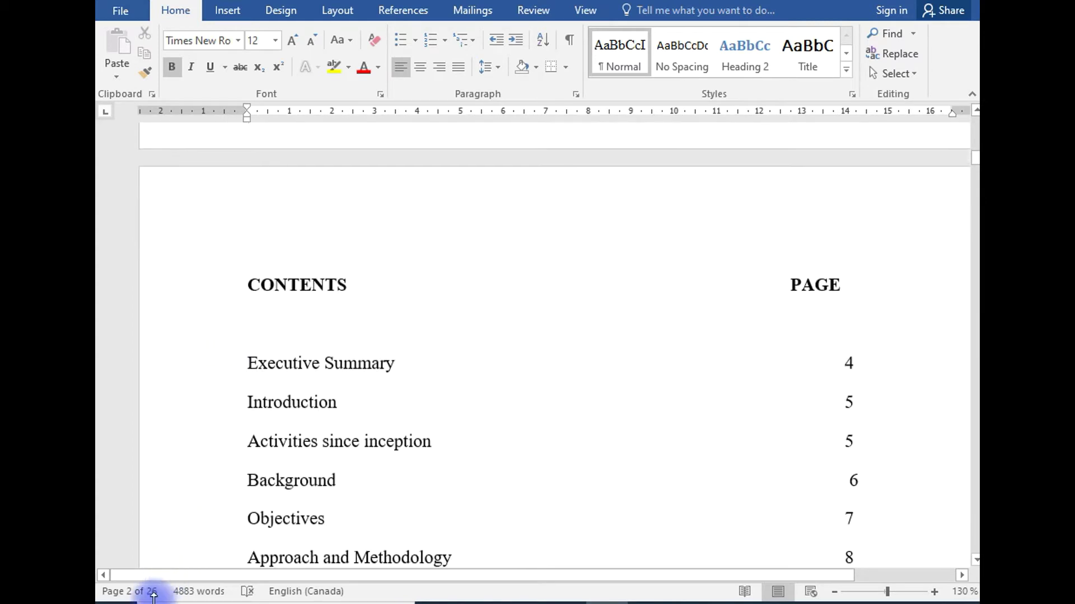
pyautogui.scroll(6, 296, 378)
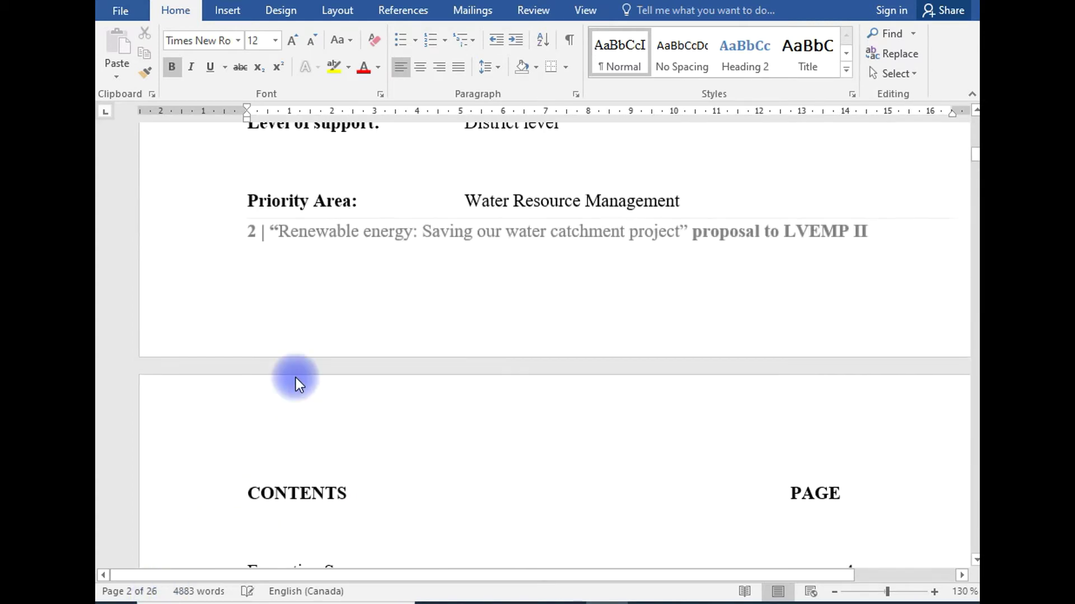
pyautogui.scroll(-6, 296, 377)
pyautogui.scroll(-5, 297, 375)
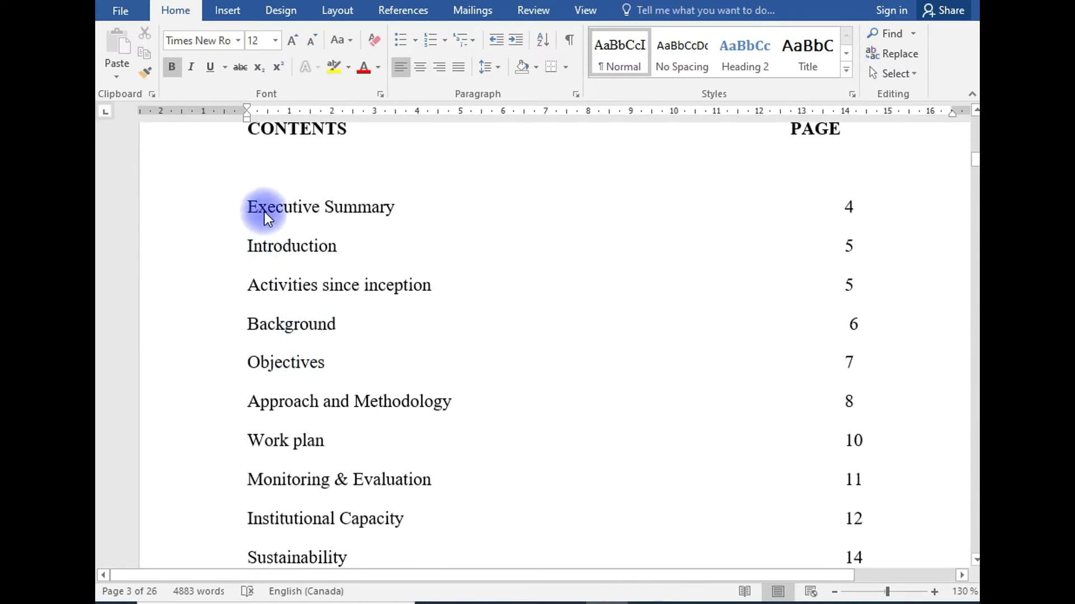
pyautogui.scroll(-2, 266, 212)
pyautogui.scroll(2, 284, 220)
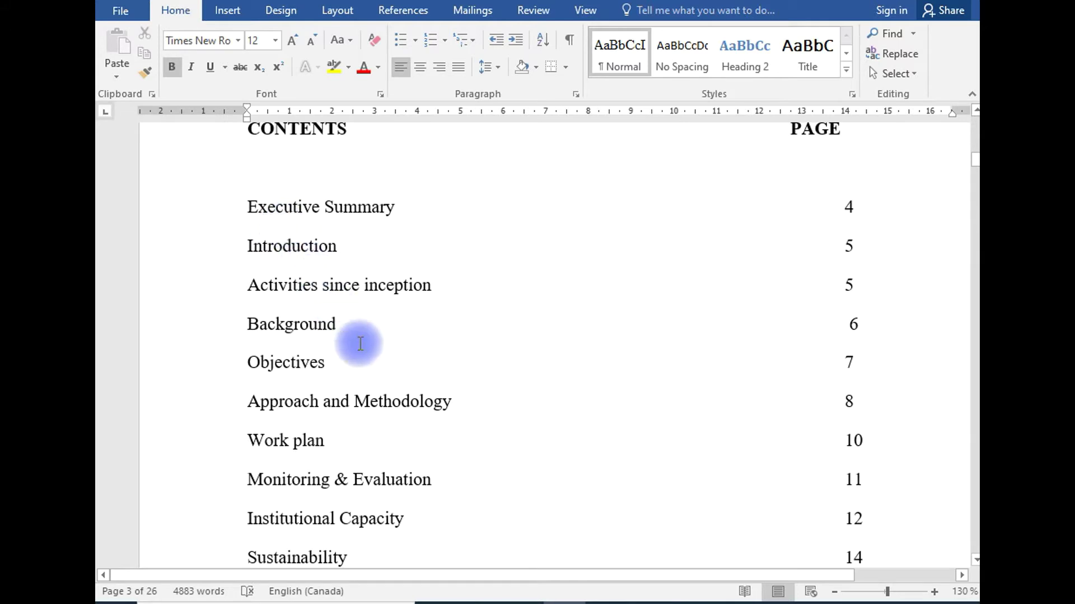
pyautogui.moveTo(845, 208); pyautogui.dragTo(858, 534)
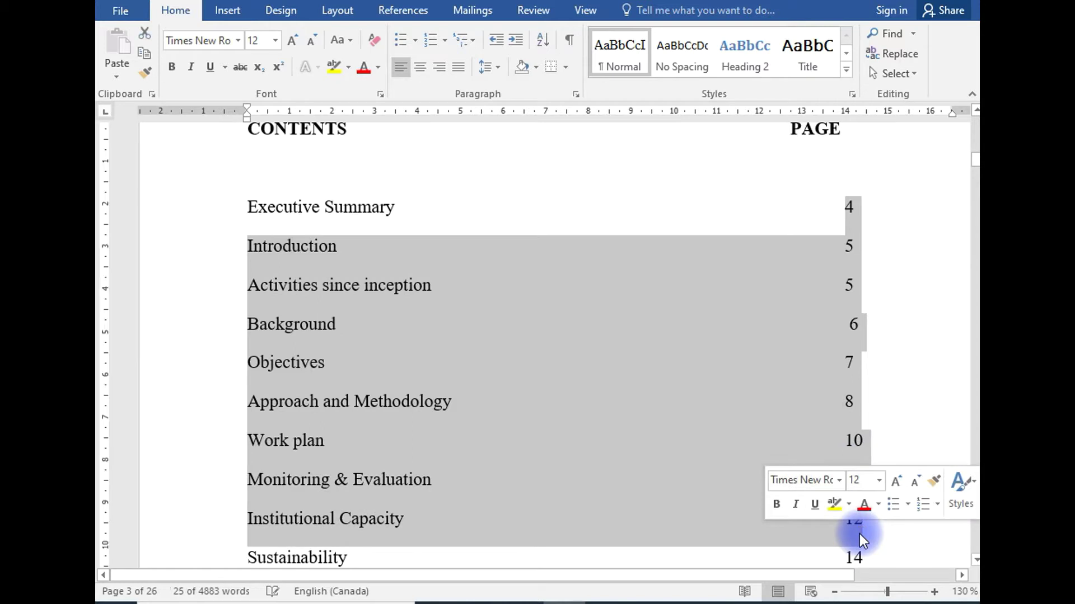
pyautogui.click(554, 459)
pyautogui.scroll(-3, 556, 458)
pyautogui.scroll(-3, 554, 456)
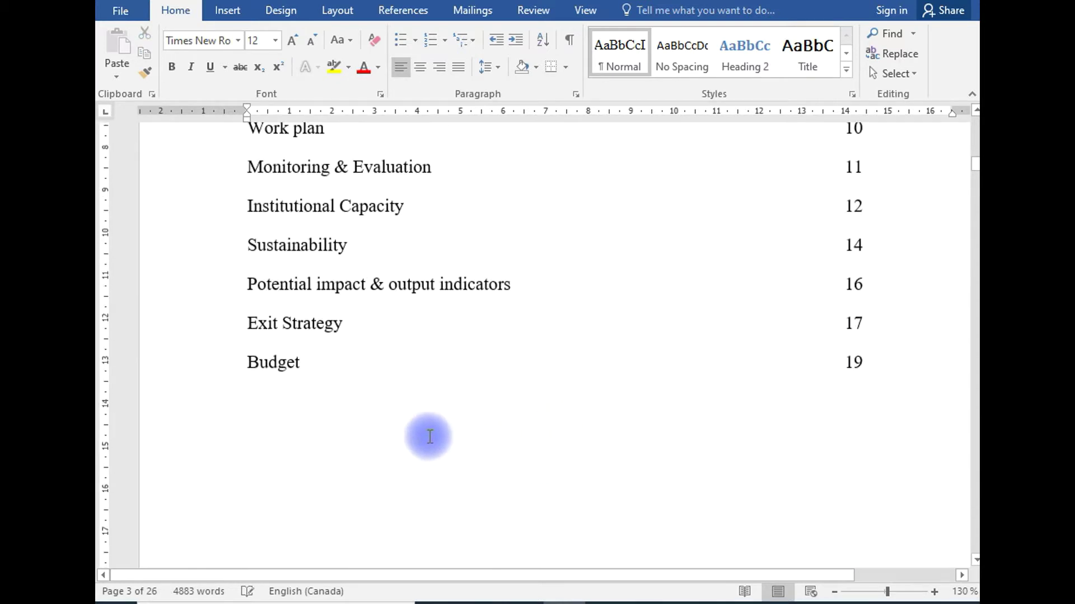
pyautogui.scroll(-3, 392, 428)
pyautogui.scroll(6, 391, 429)
pyautogui.scroll(6, 392, 428)
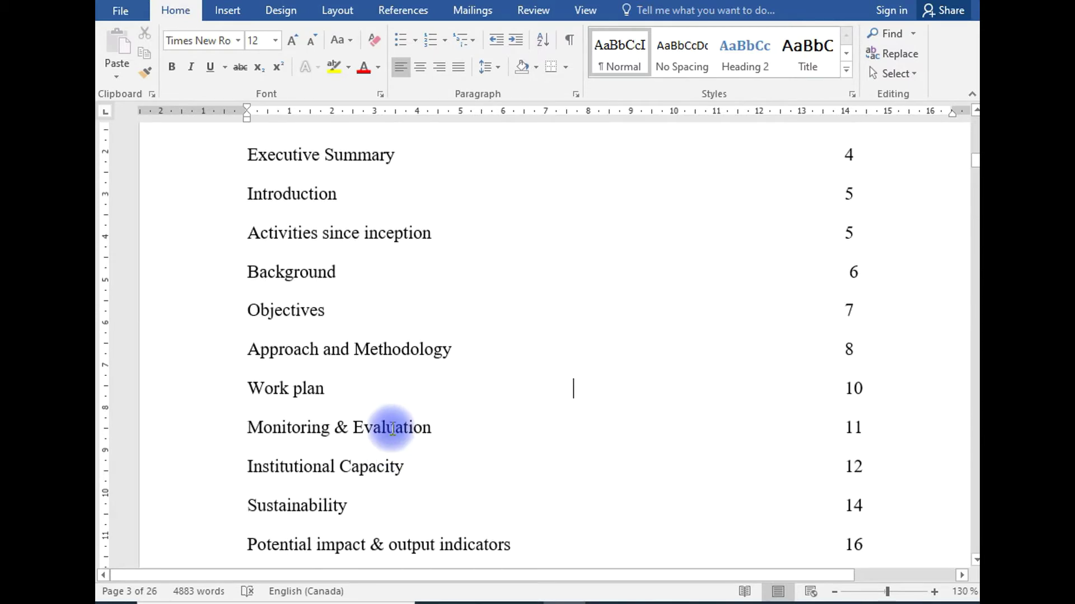
pyautogui.scroll(2, 392, 430)
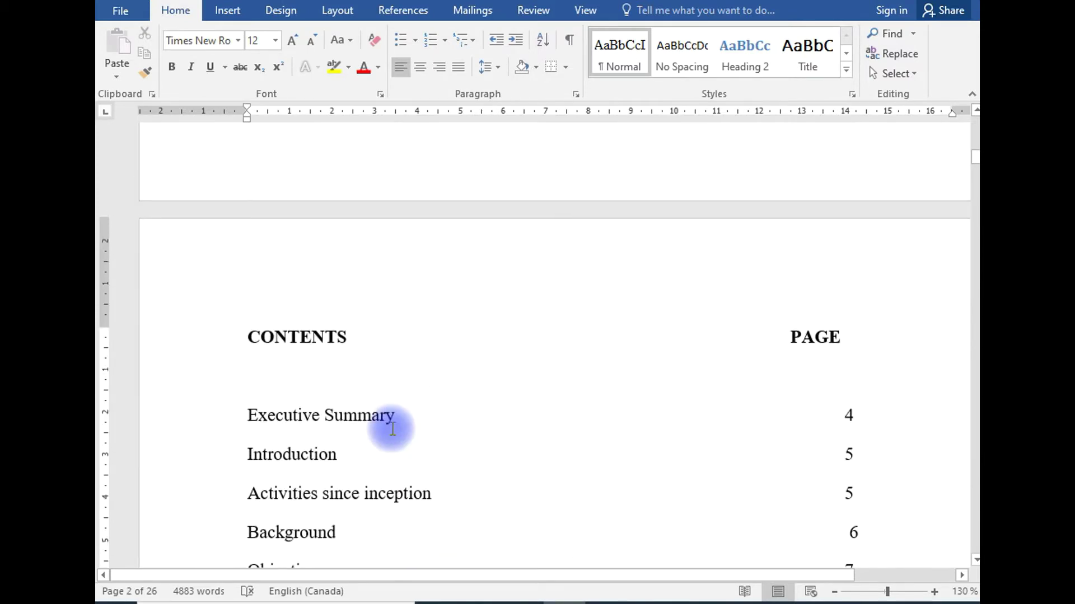
pyautogui.scroll(4, 392, 429)
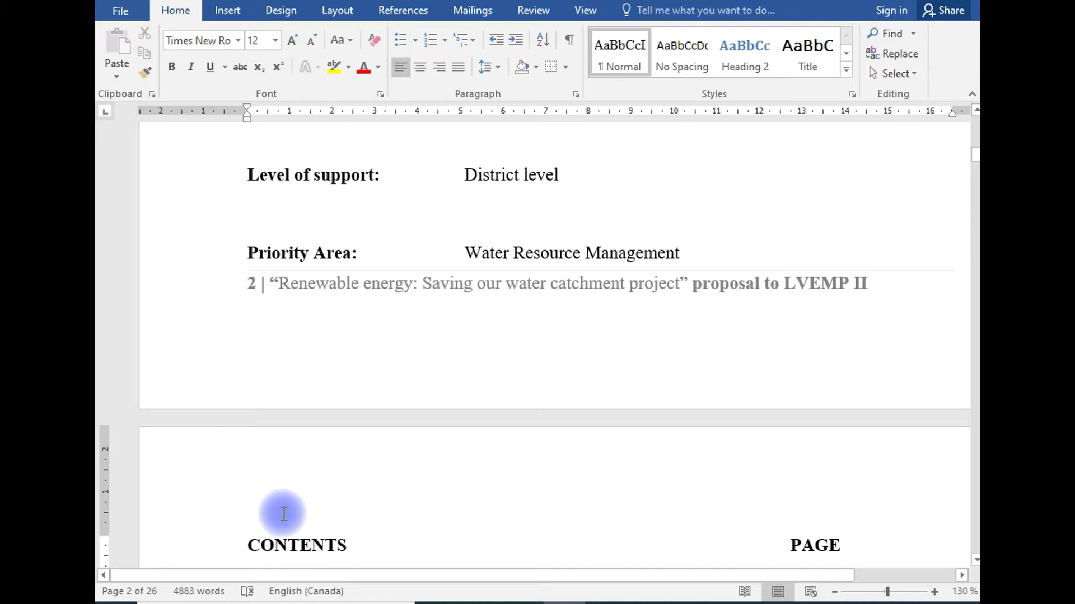
pyautogui.scroll(-1, 283, 514)
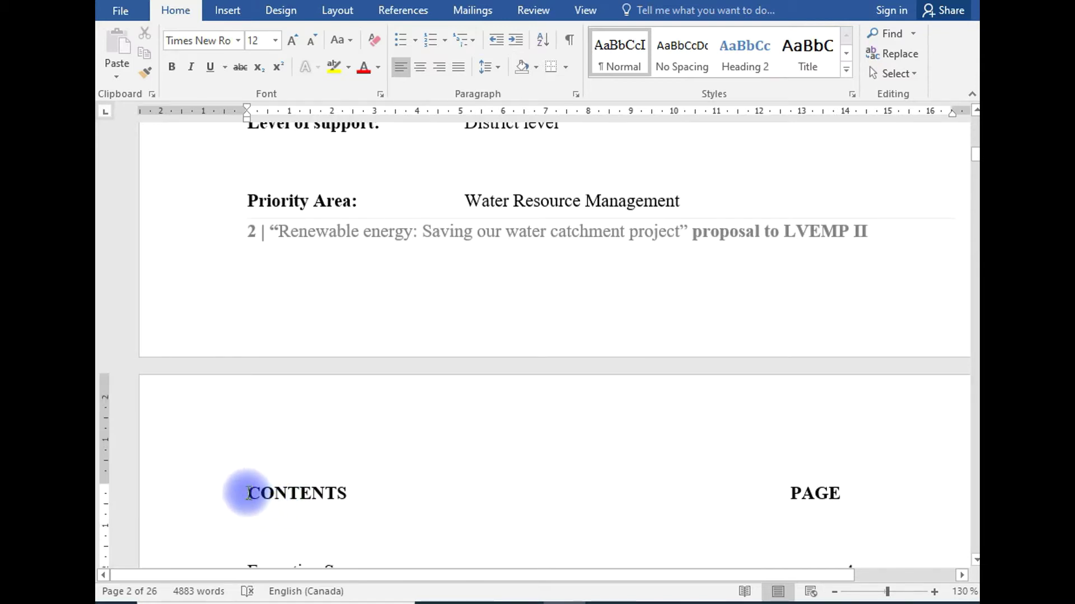
# Insert a page break before the CONTENTS heading to create a new blank page.
pyautogui.click(248, 493)
pyautogui.scroll(-4, 293, 522)
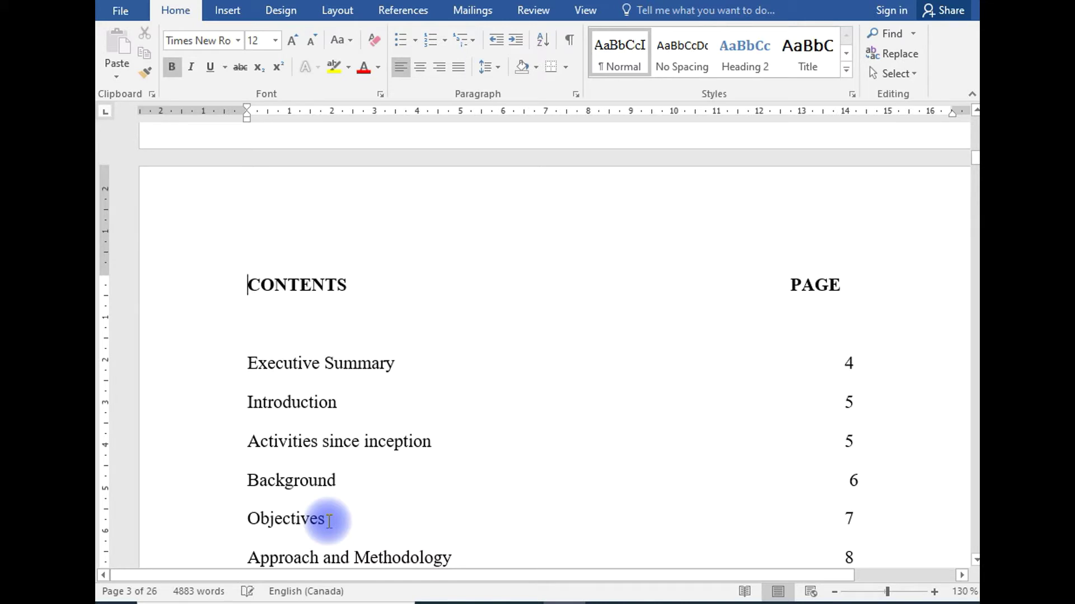
pyautogui.scroll(3, 252, 336)
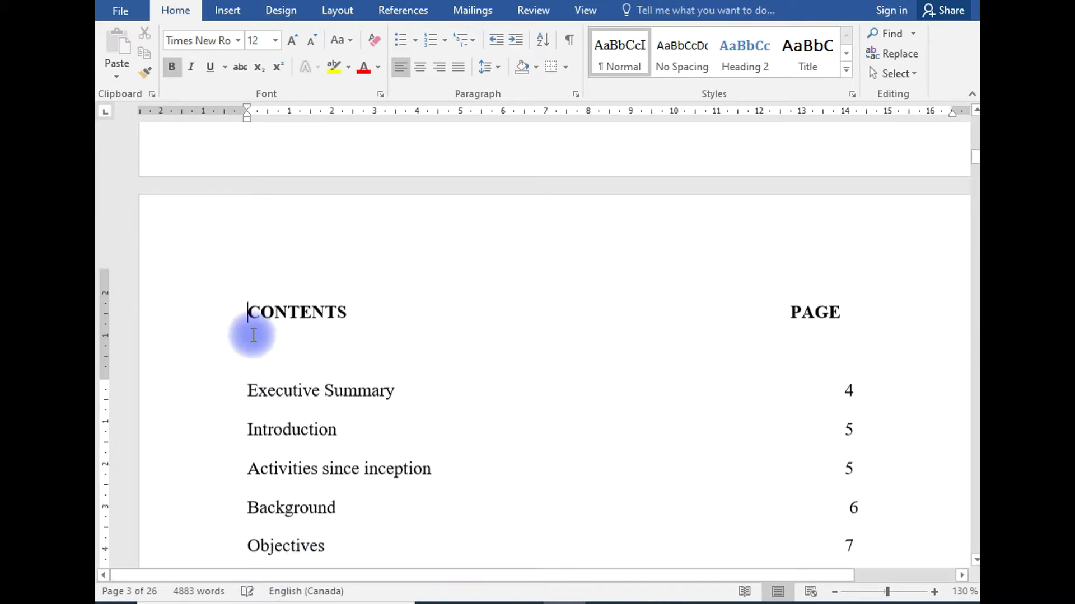
pyautogui.scroll(-2, 251, 344)
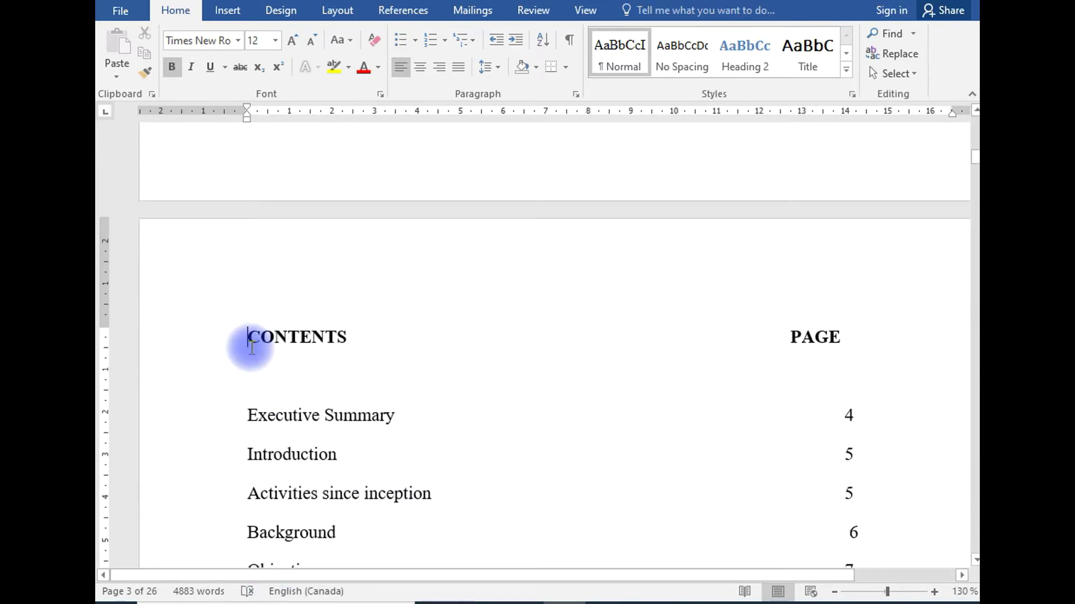
pyautogui.hotkey('ctrl', 'Return')
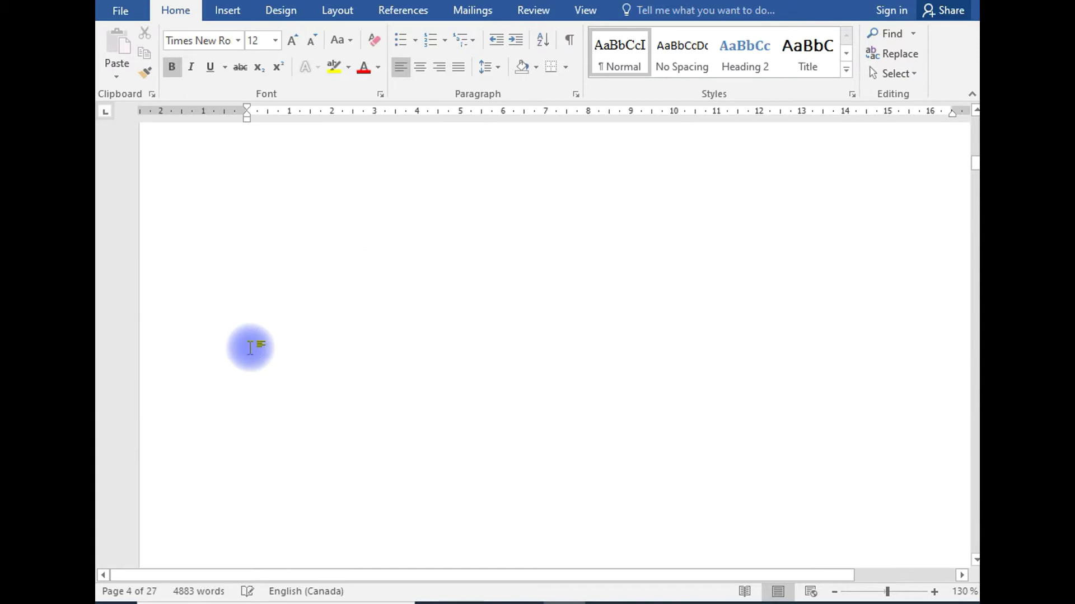
pyautogui.scroll(3, 250, 348)
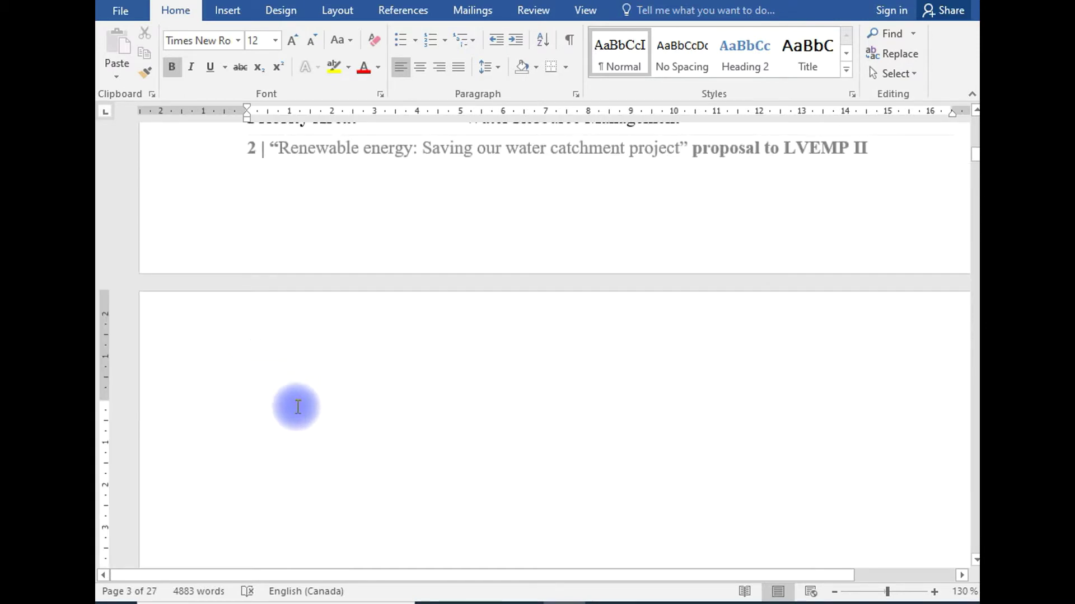
pyautogui.click(250, 408)
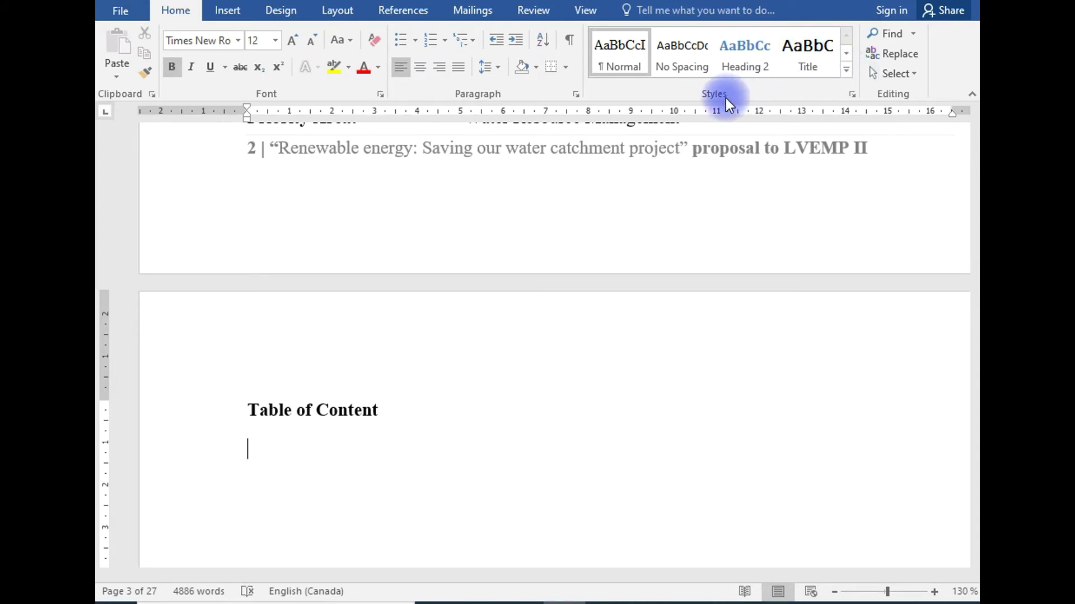
# Open the Apply Styles pane from the Styles gallery, move it aside, and scroll to EXECUTIVE SUMMARY.
pyautogui.click(853, 97)
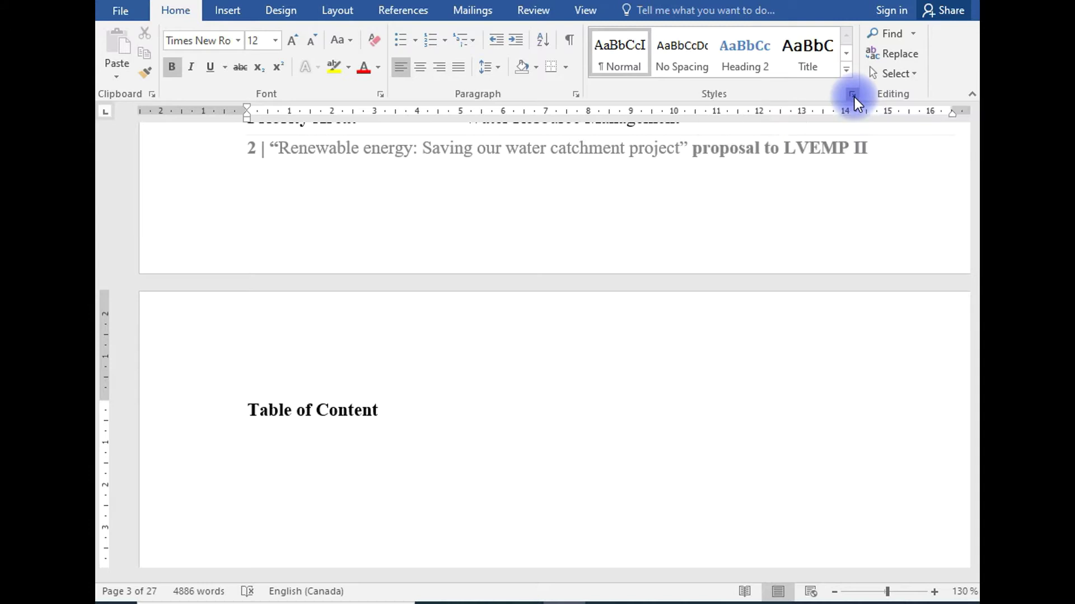
pyautogui.scroll(-2, 864, 209)
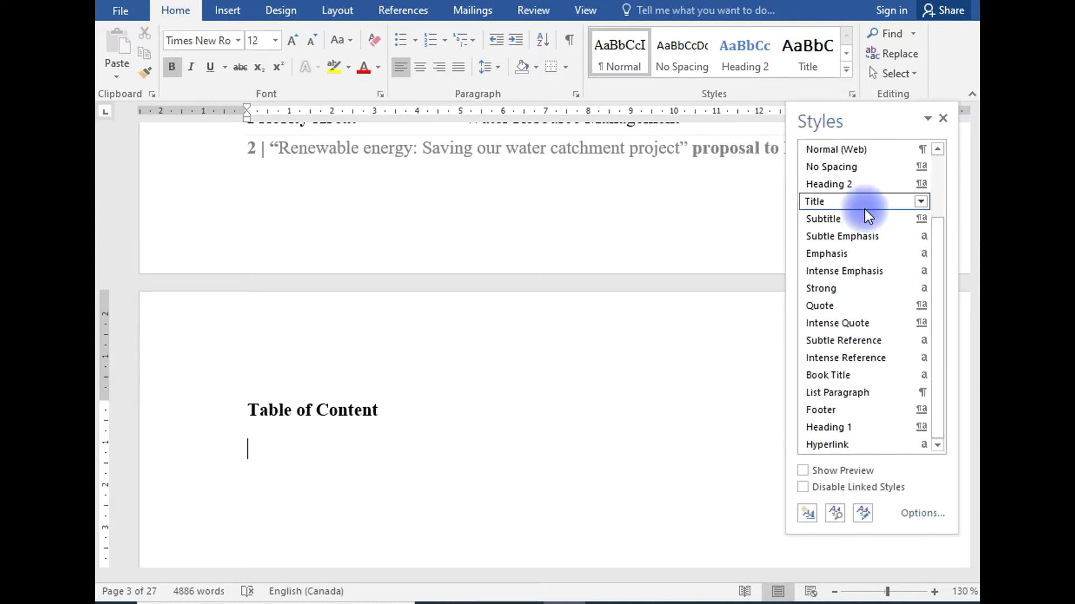
pyautogui.scroll(2, 864, 209)
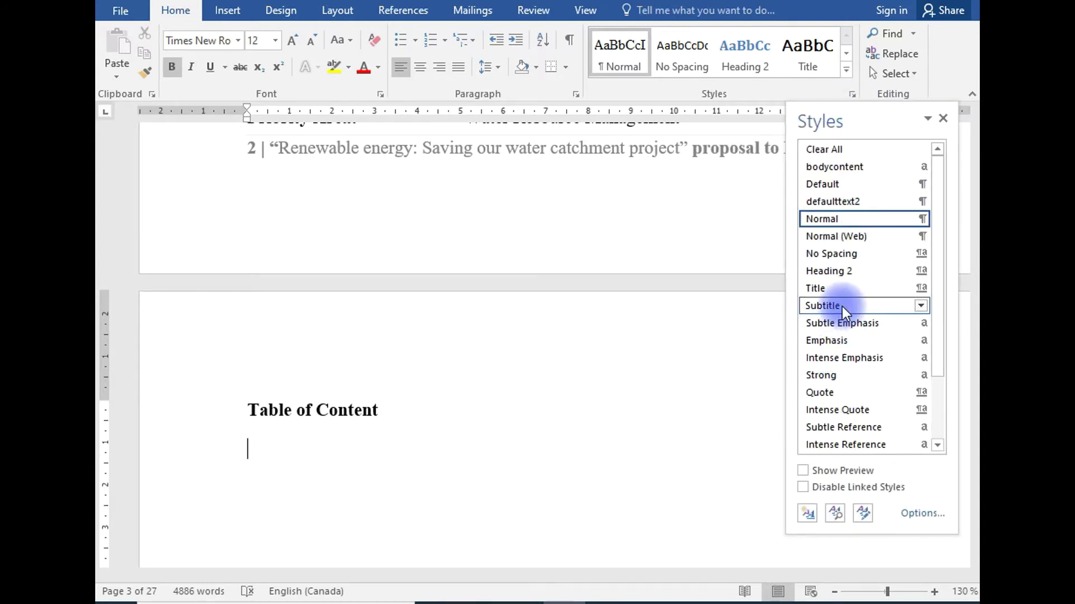
pyautogui.click(944, 119)
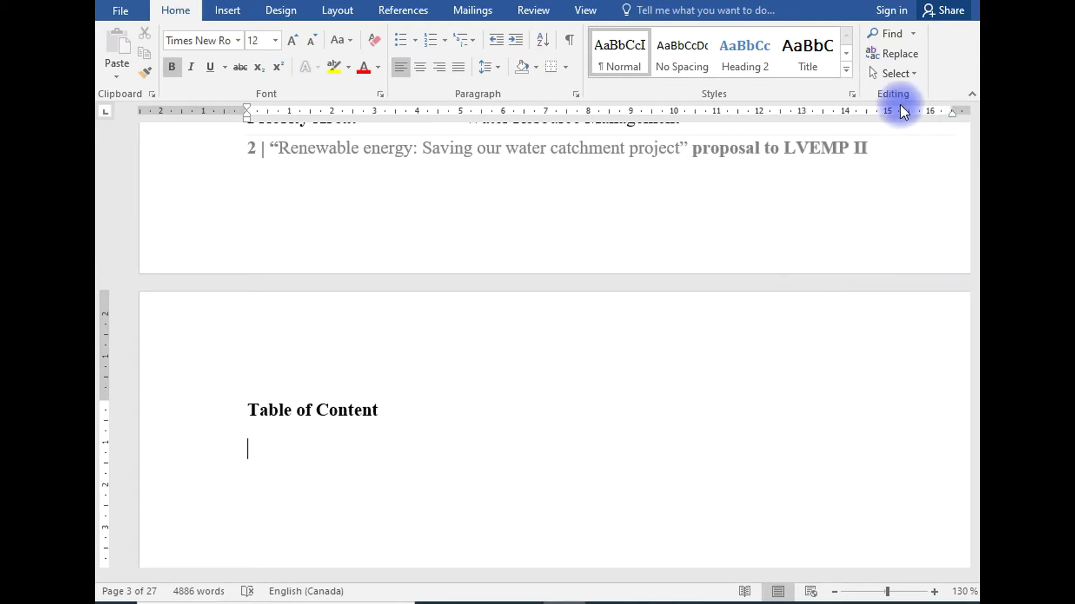
pyautogui.click(846, 73)
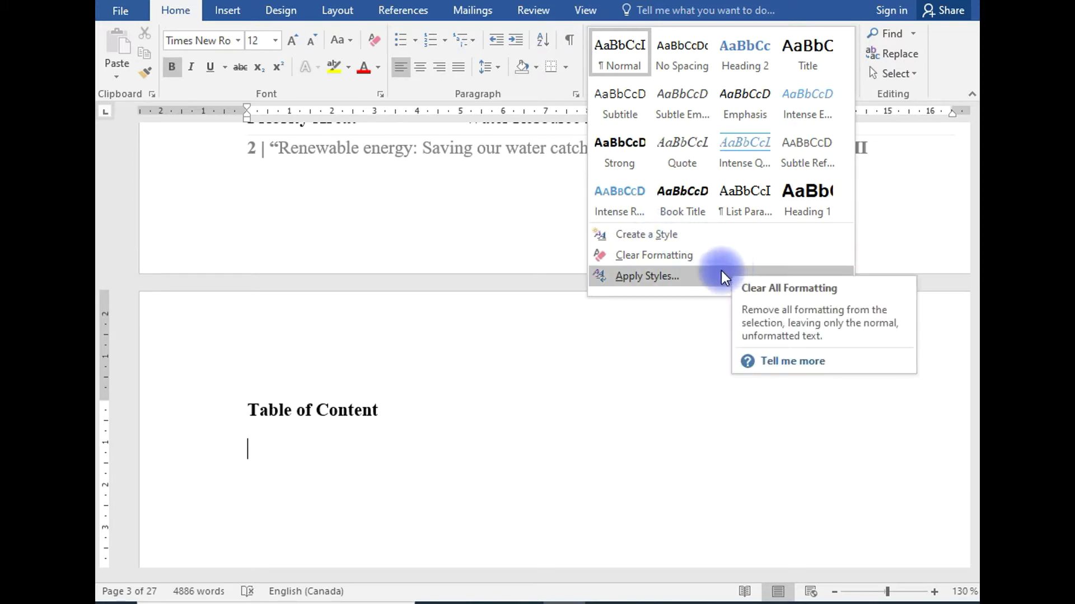
pyautogui.click(644, 277)
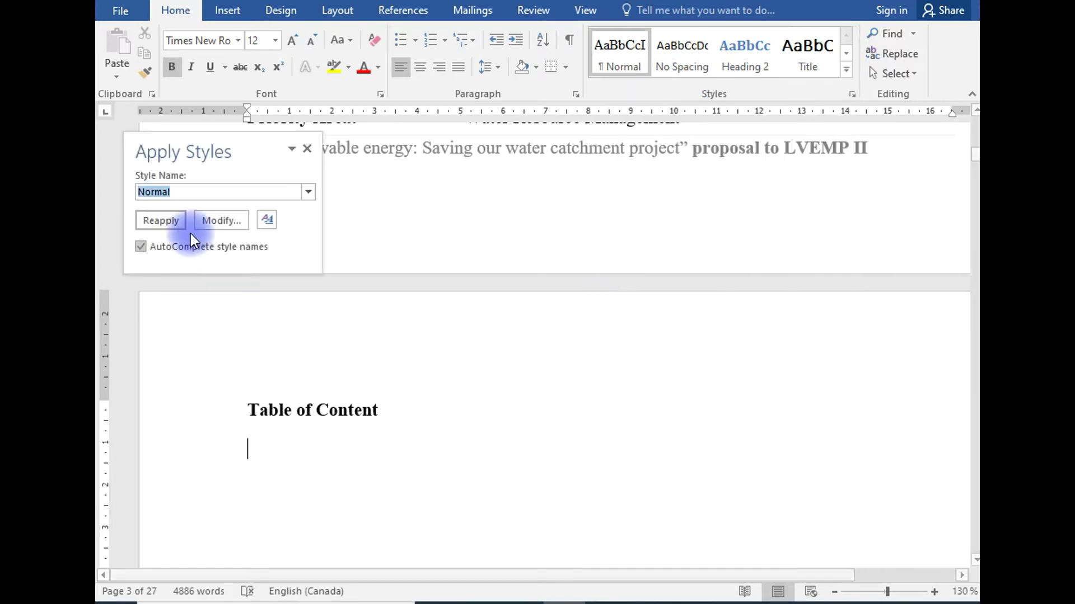
pyautogui.moveTo(216, 144); pyautogui.dragTo(276, 186)
pyautogui.scroll(-10, 307, 416)
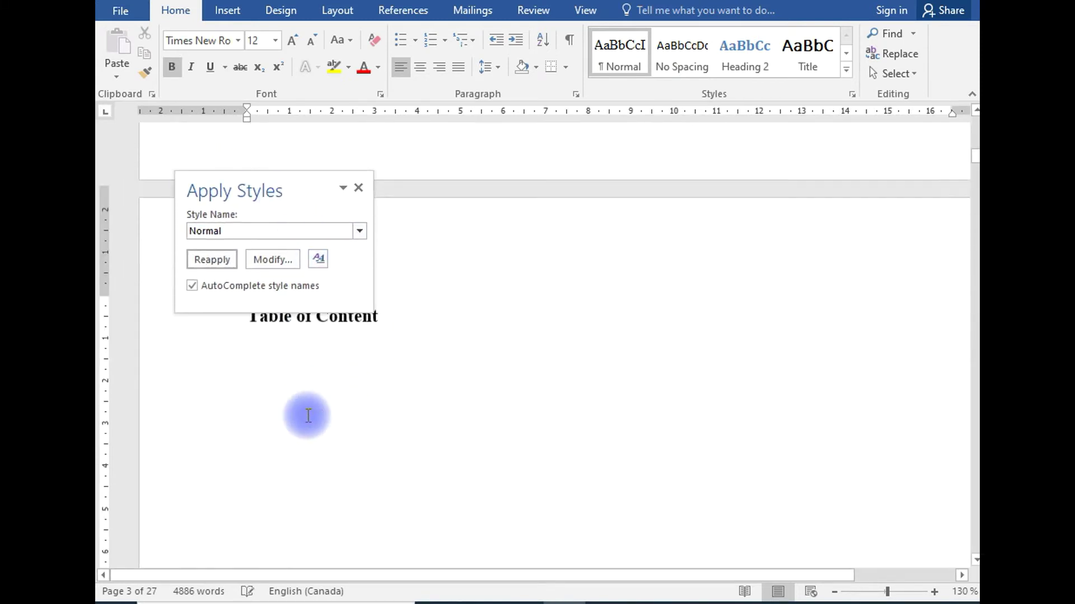
pyautogui.scroll(-10, 308, 416)
pyautogui.scroll(-10, 308, 416)
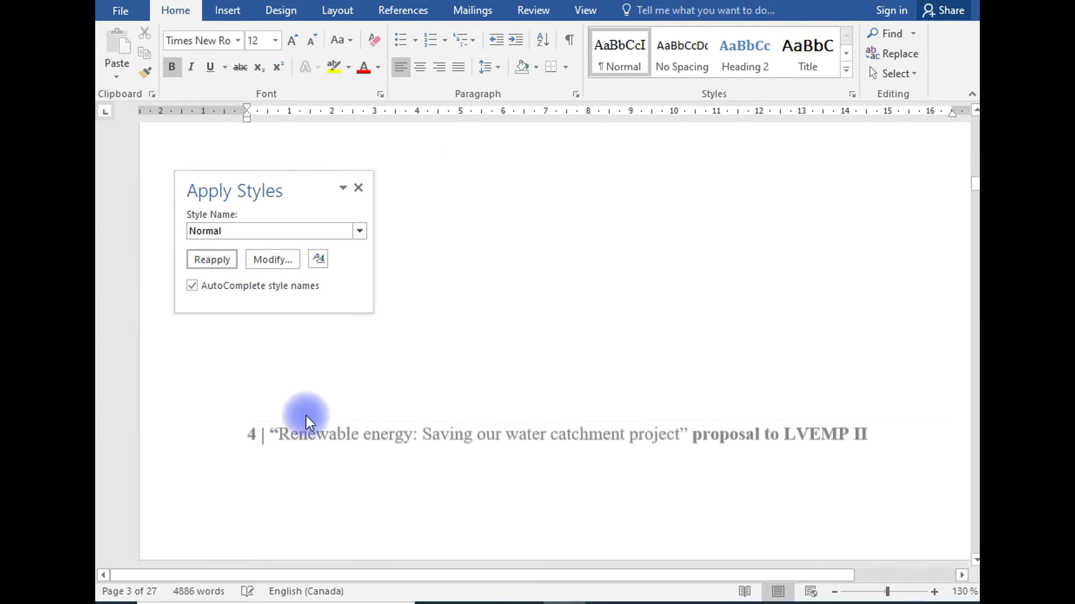
pyautogui.scroll(3, 307, 417)
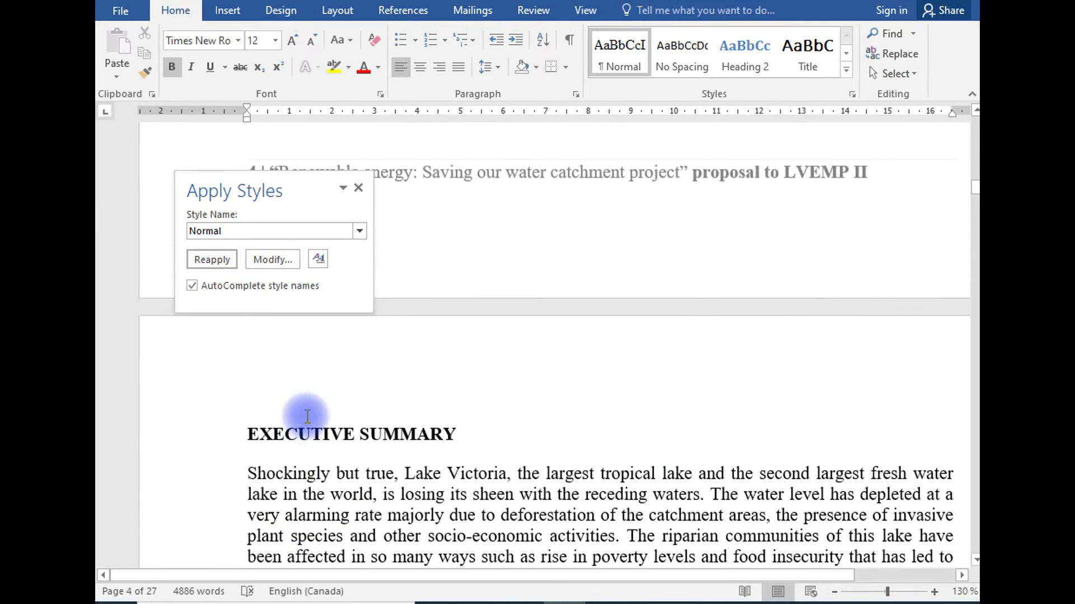
# Apply the Title style to the EXECUTIVE SUMMARY heading.
pyautogui.click(349, 438)
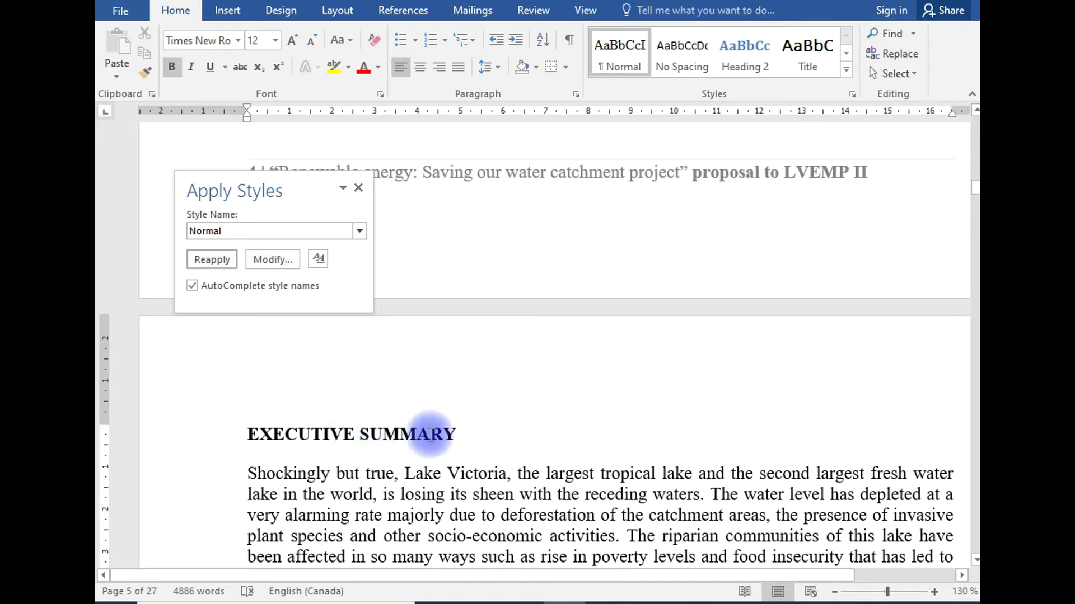
pyautogui.click(343, 435)
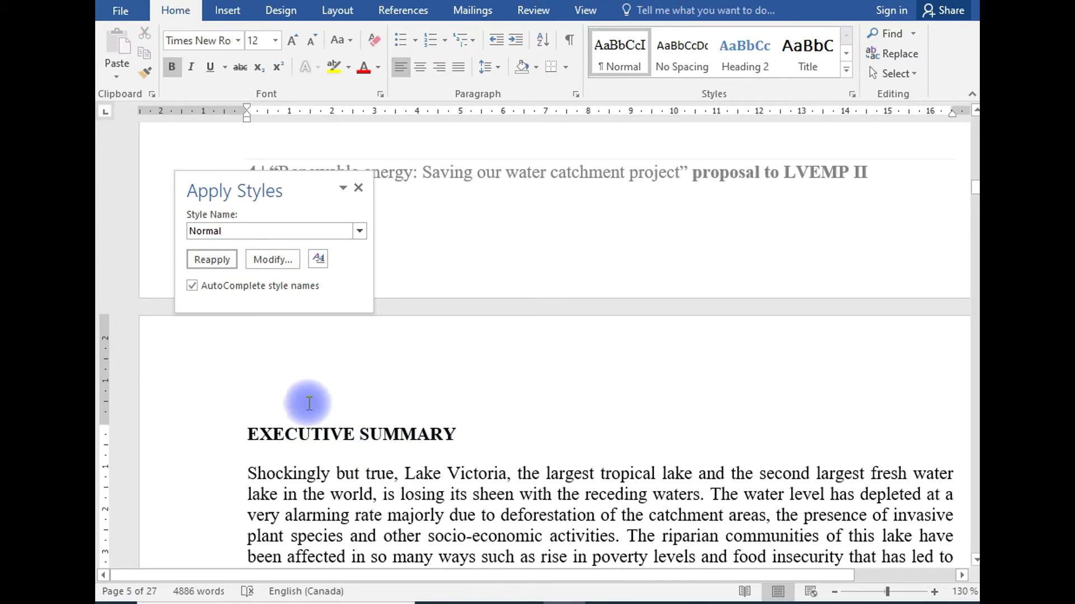
pyautogui.click(363, 231)
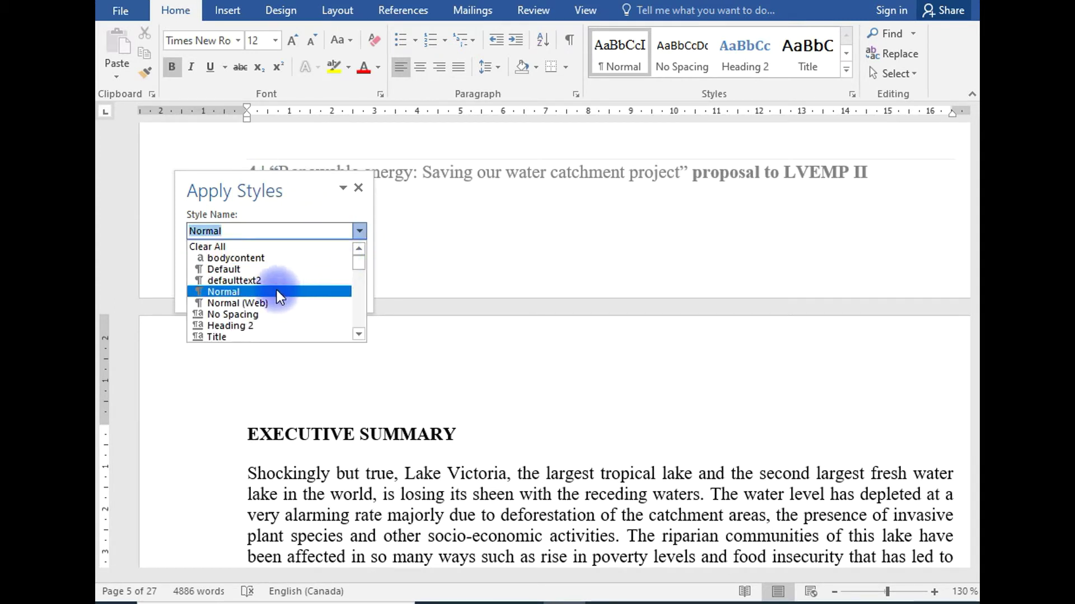
pyautogui.scroll(-1, 276, 290)
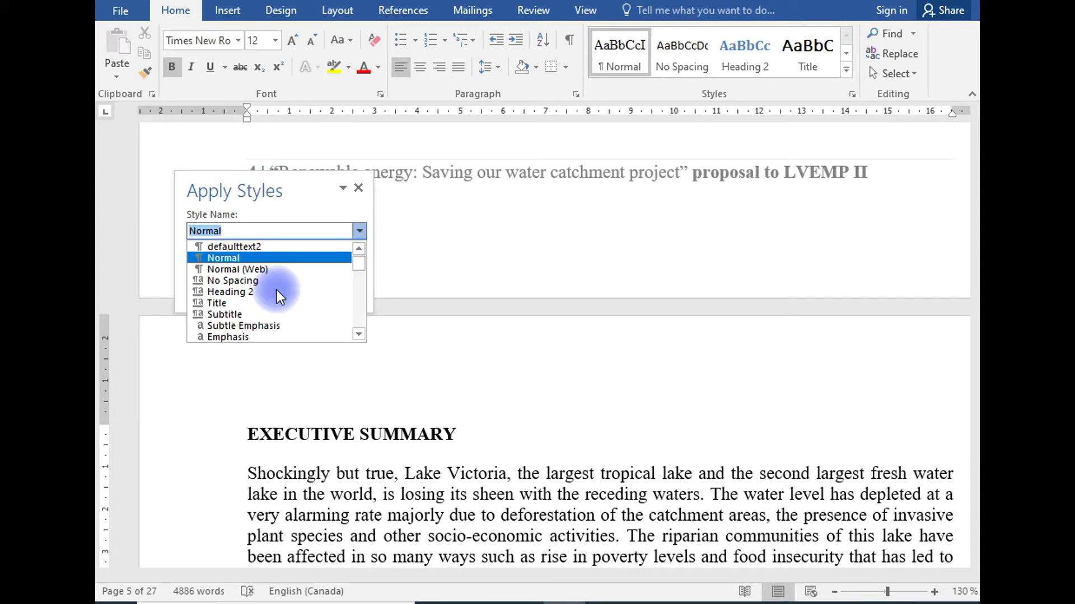
pyautogui.click(228, 302)
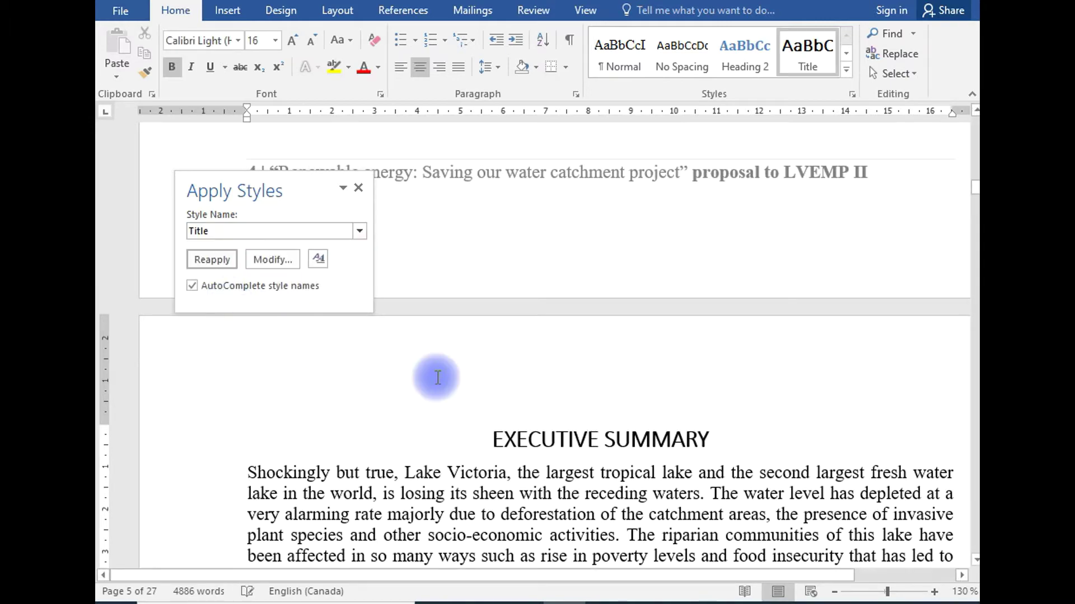
# Apply the Title style to the INTRODUCTION heading.
pyautogui.scroll(-15, 373, 456)
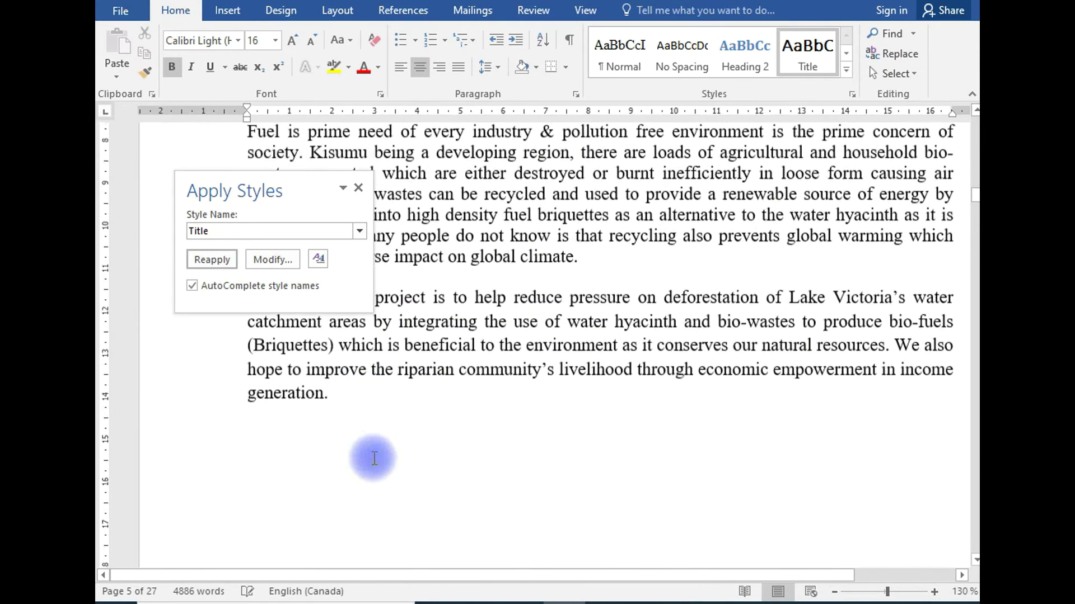
pyautogui.scroll(-6, 372, 456)
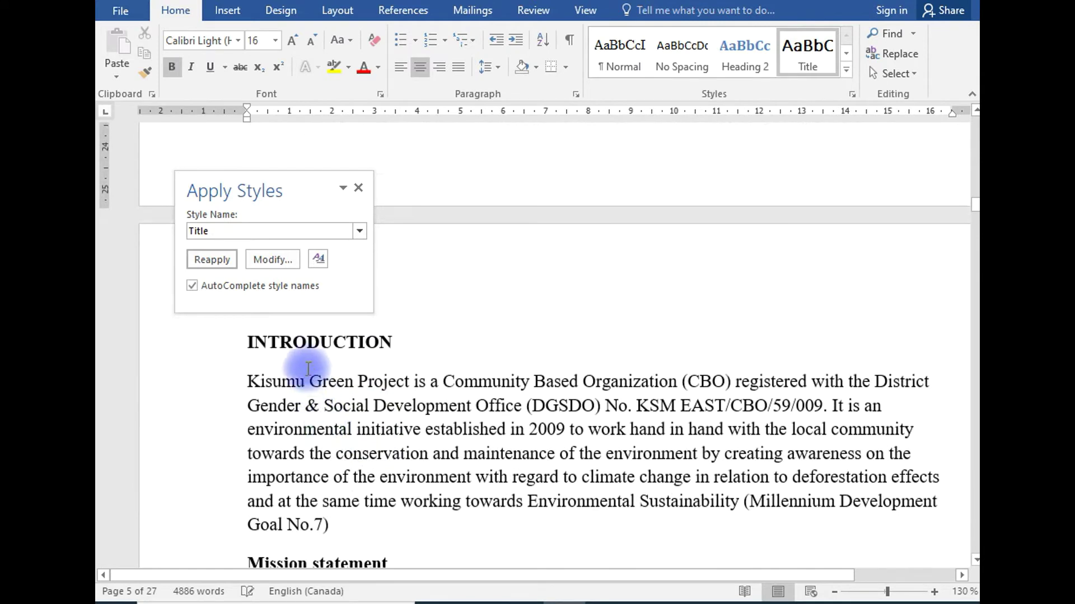
pyautogui.click(301, 351)
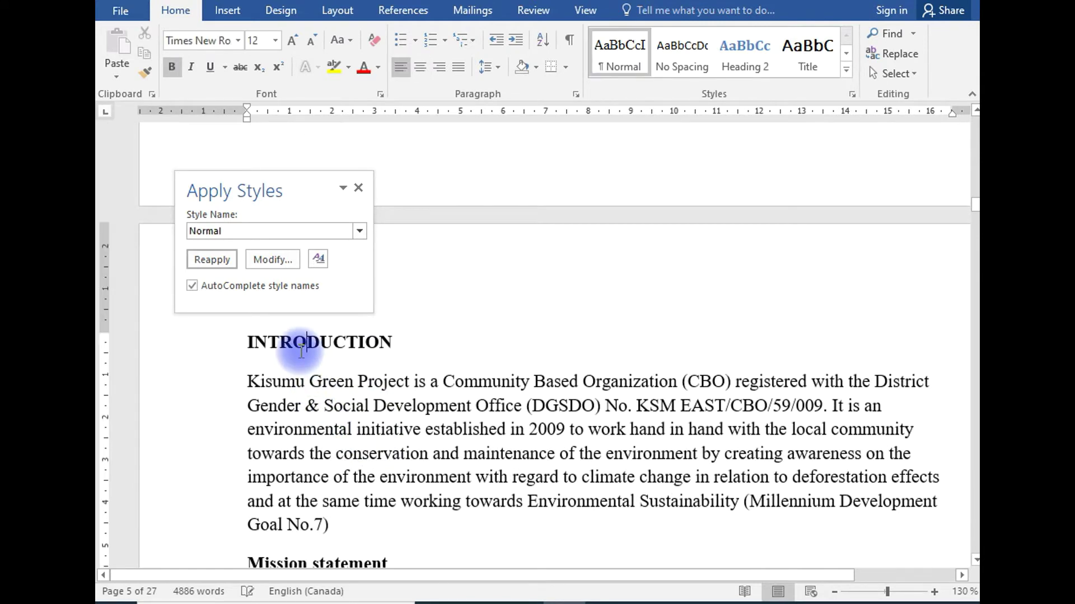
pyautogui.click(359, 230)
pyautogui.scroll(-1, 252, 311)
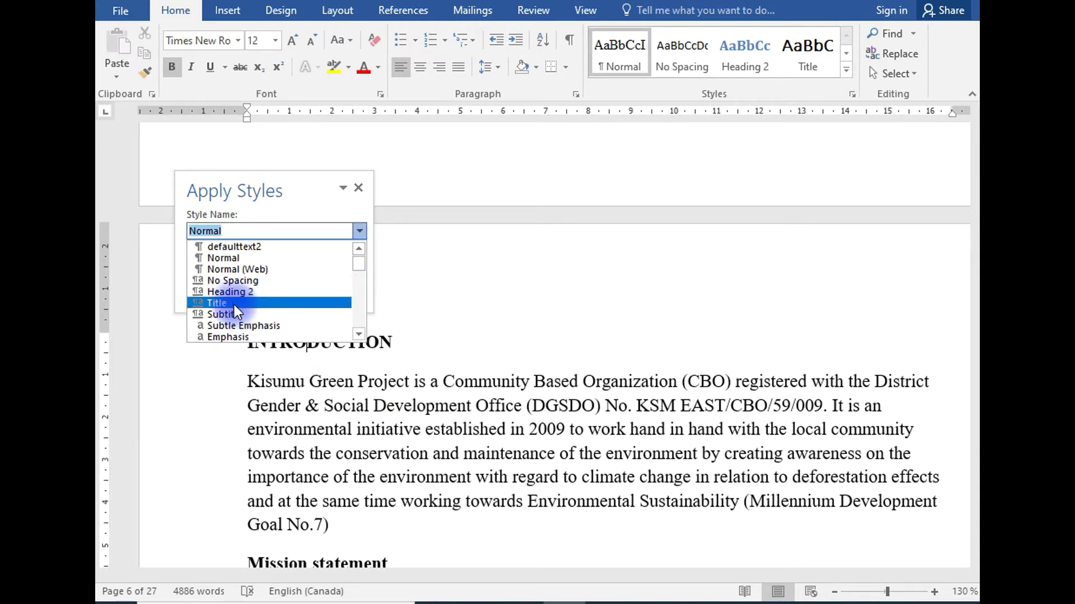
pyautogui.click(232, 301)
pyautogui.scroll(-3, 384, 392)
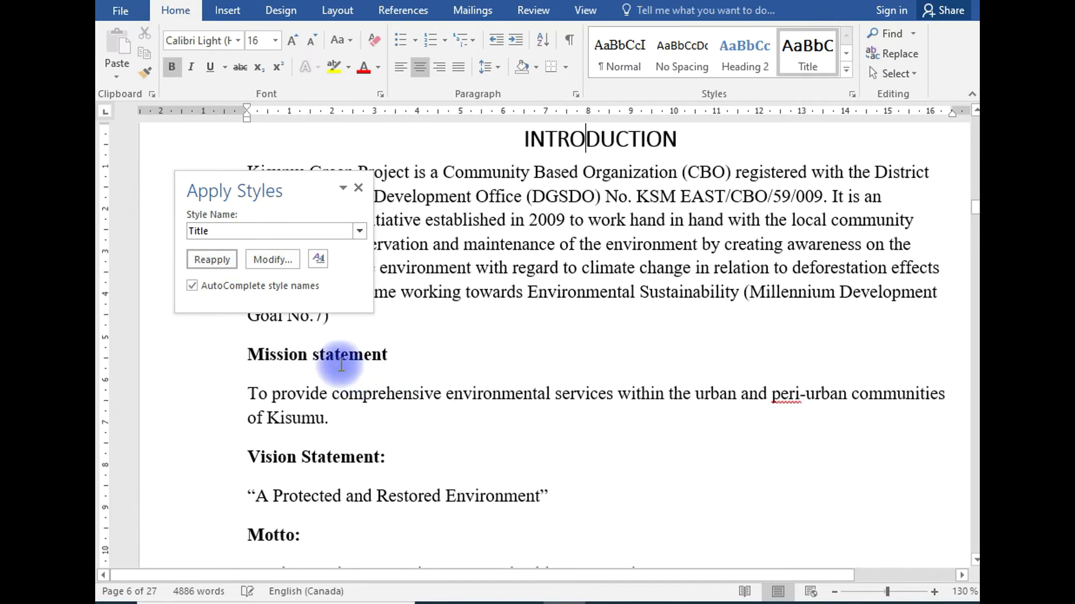
pyautogui.click(336, 355)
# Style Mission statement and Vision Statement as Heading 2 subheadings.
pyautogui.click(359, 231)
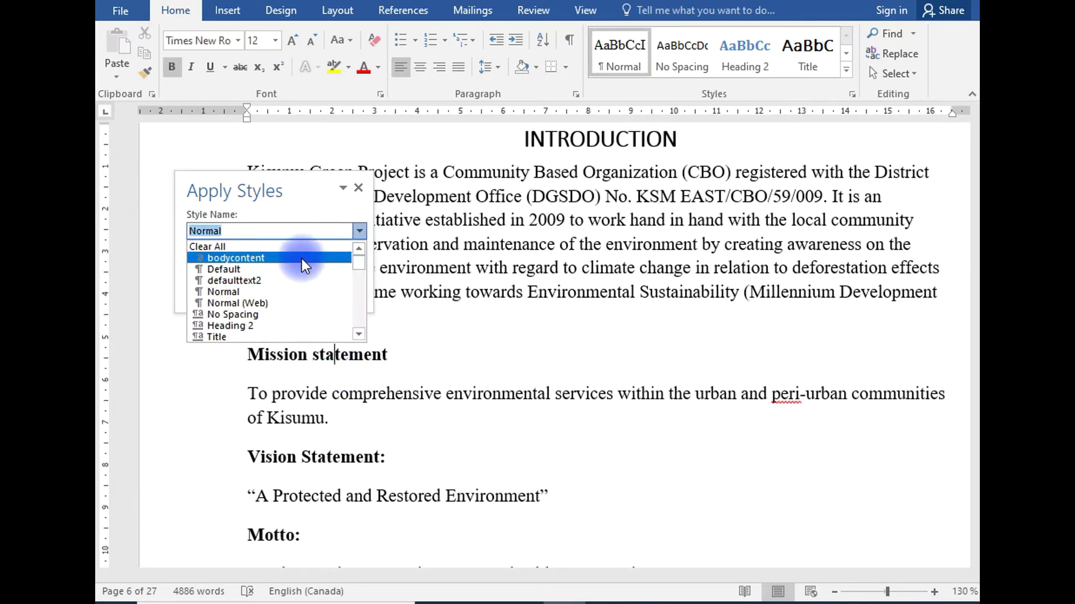
pyautogui.click(230, 335)
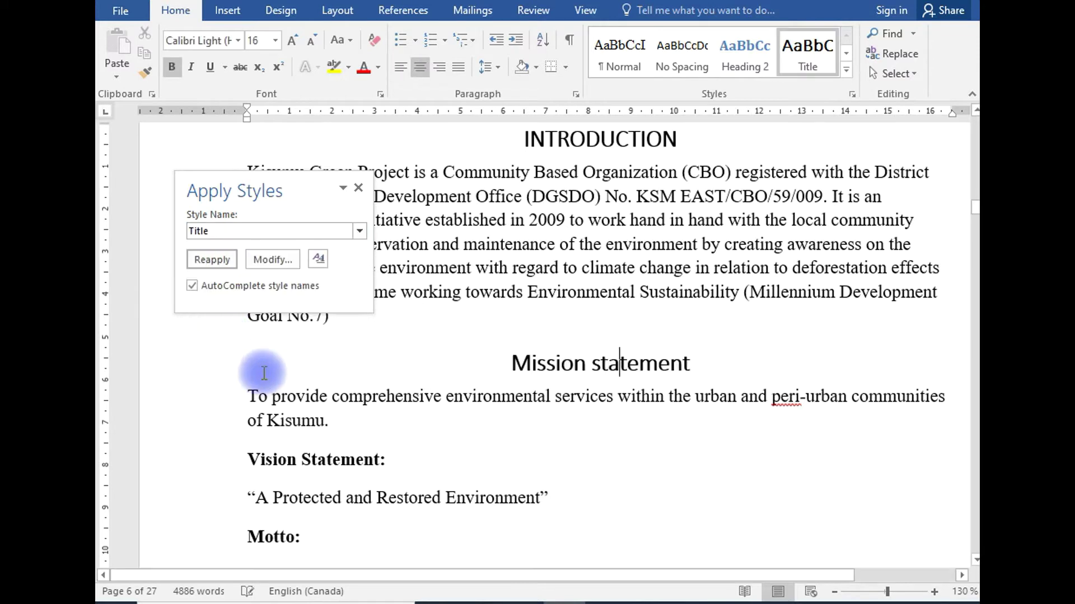
pyautogui.click(358, 231)
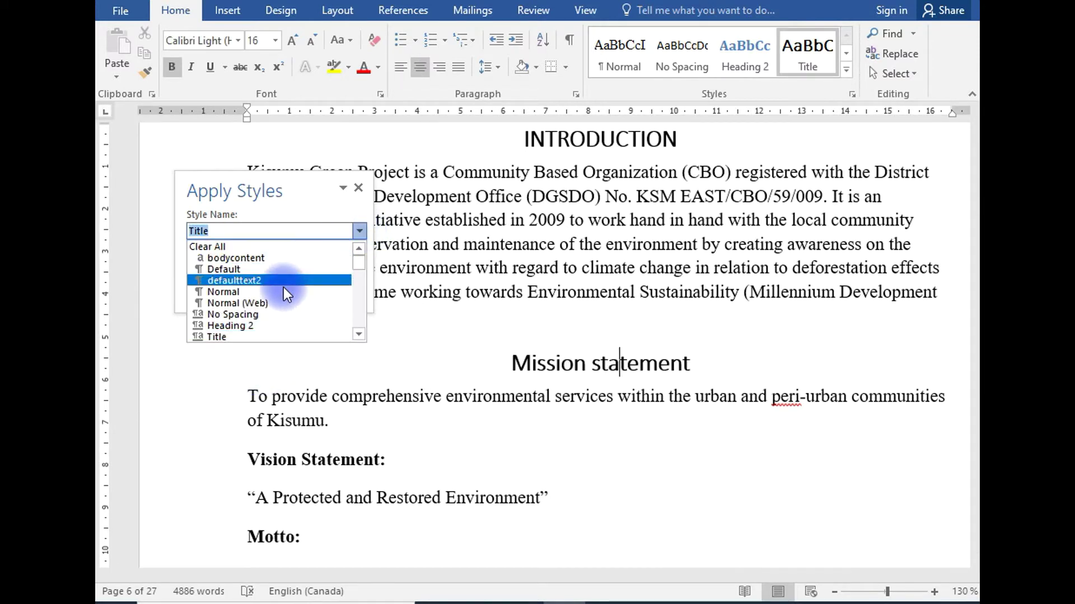
pyautogui.scroll(-2, 264, 313)
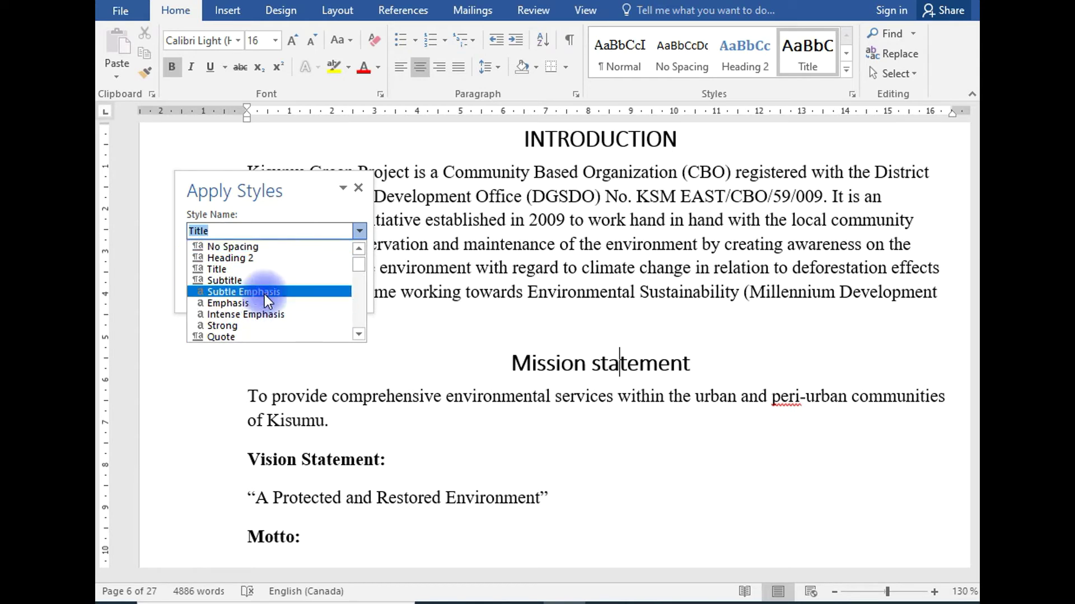
pyautogui.click(238, 261)
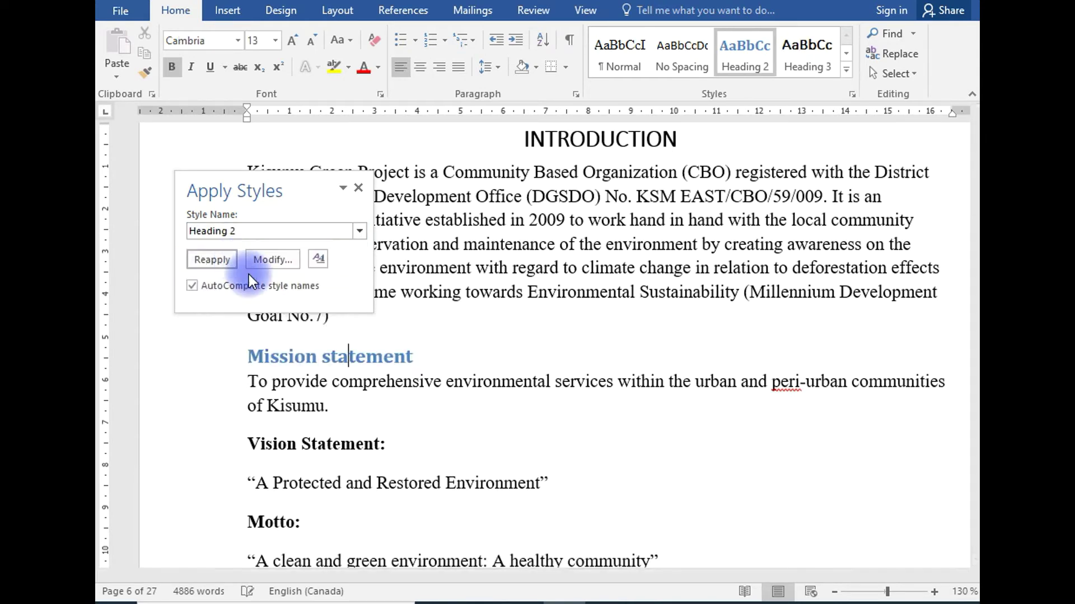
pyautogui.click(304, 445)
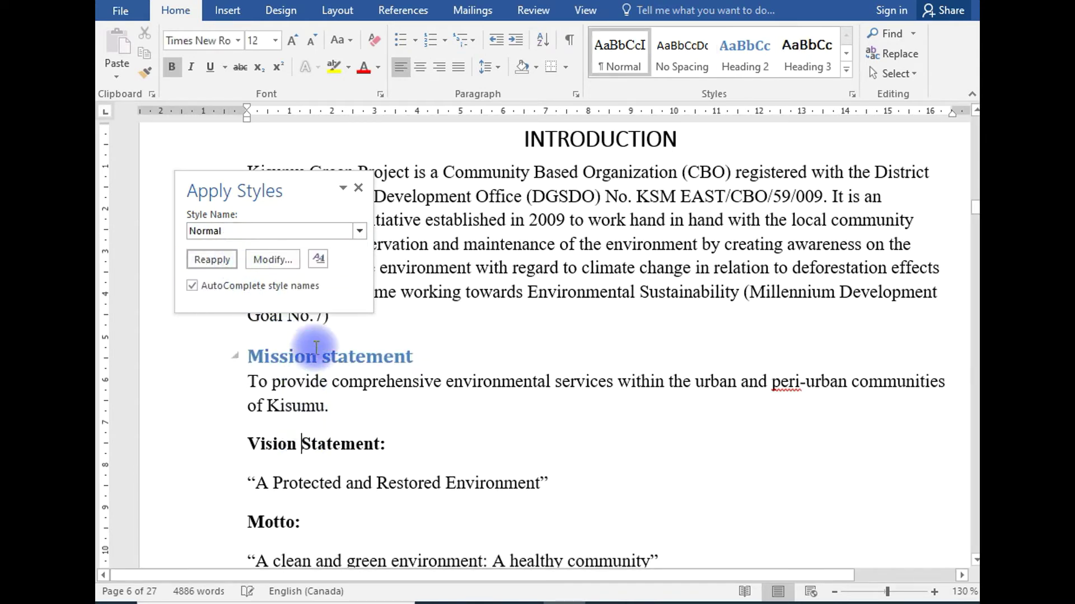
pyautogui.click(358, 233)
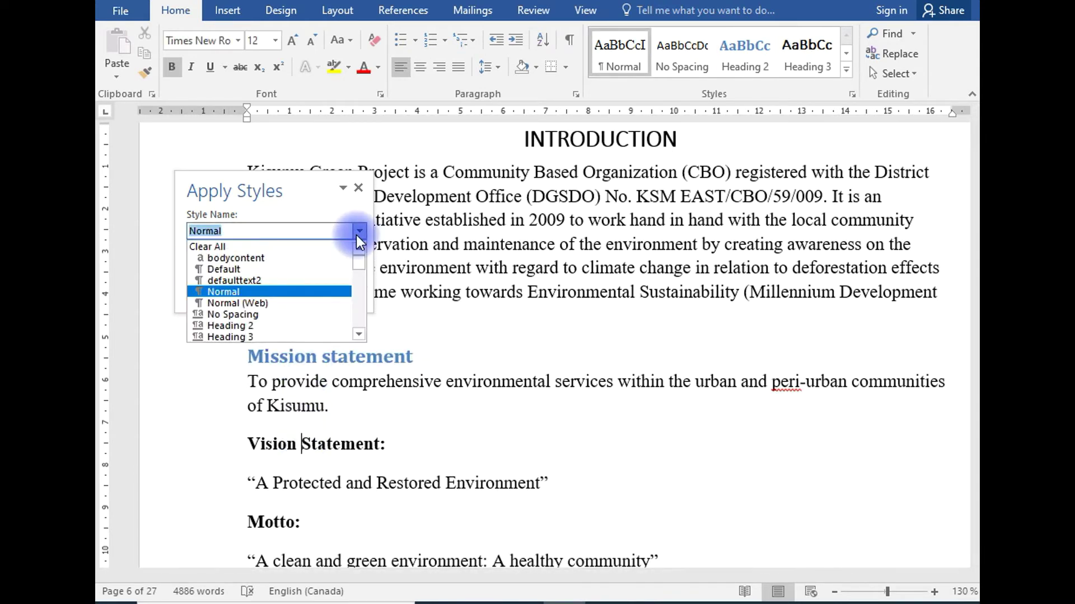
pyautogui.click(260, 325)
# Apply Heading 2 to the Motto and Objectives headings.
pyautogui.scroll(-3, 319, 451)
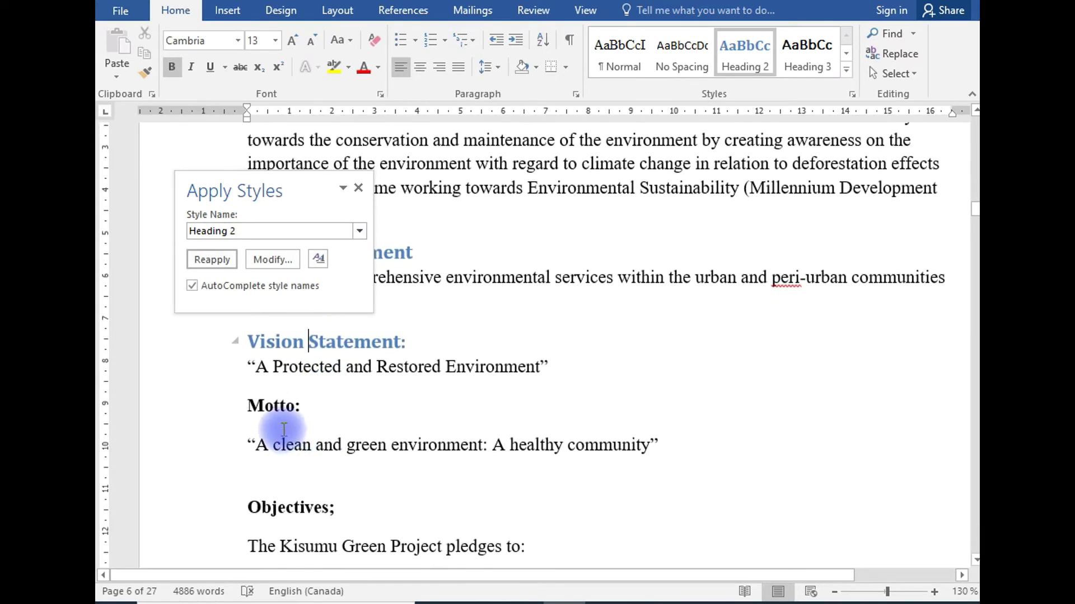
pyautogui.click(276, 404)
pyautogui.click(360, 231)
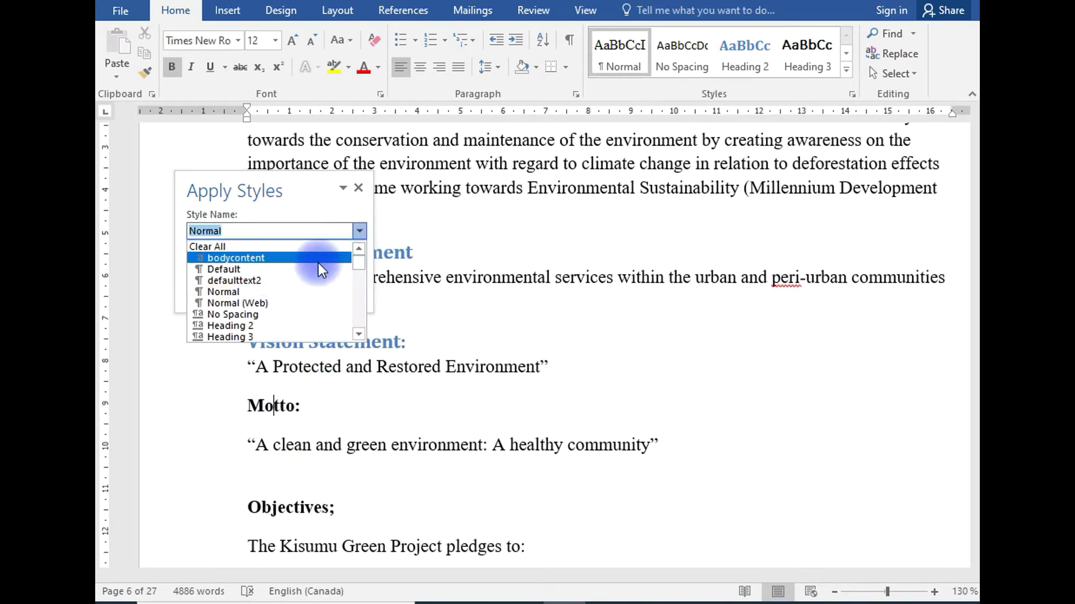
pyautogui.click(272, 325)
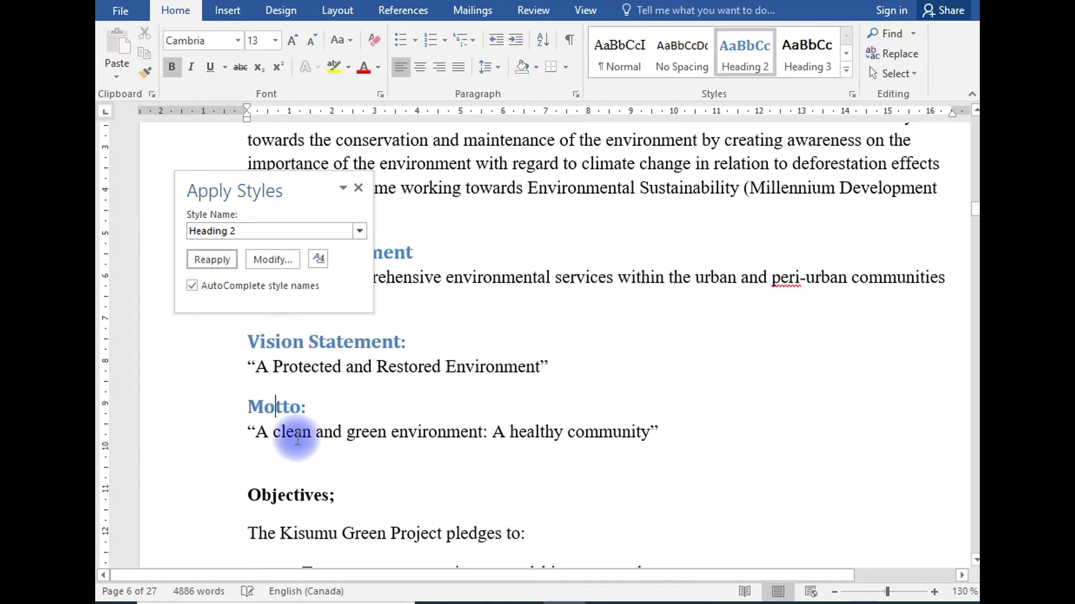
pyautogui.click(292, 493)
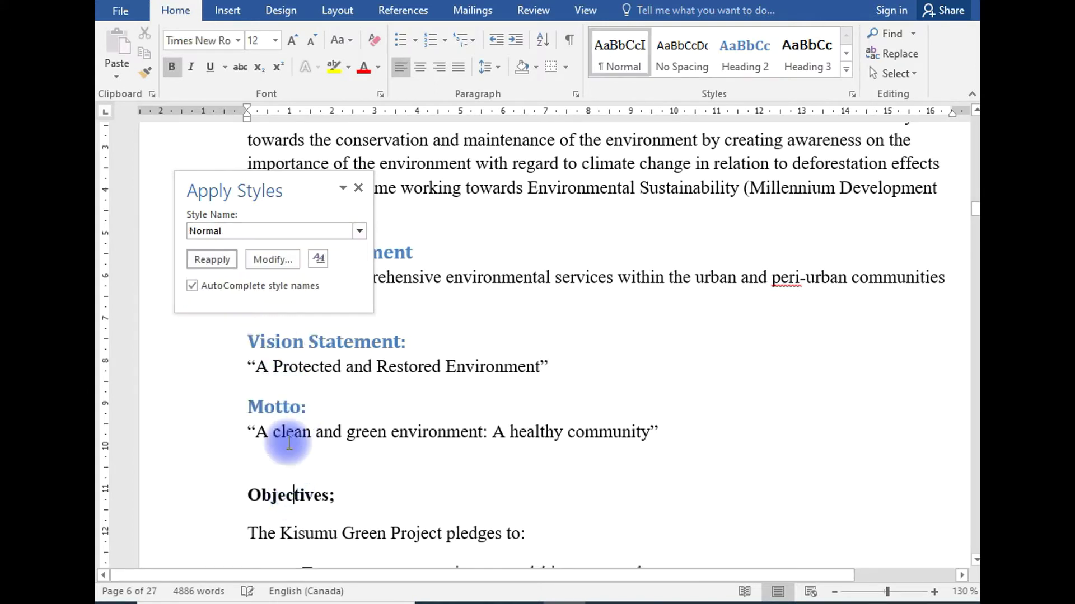
pyautogui.click(360, 229)
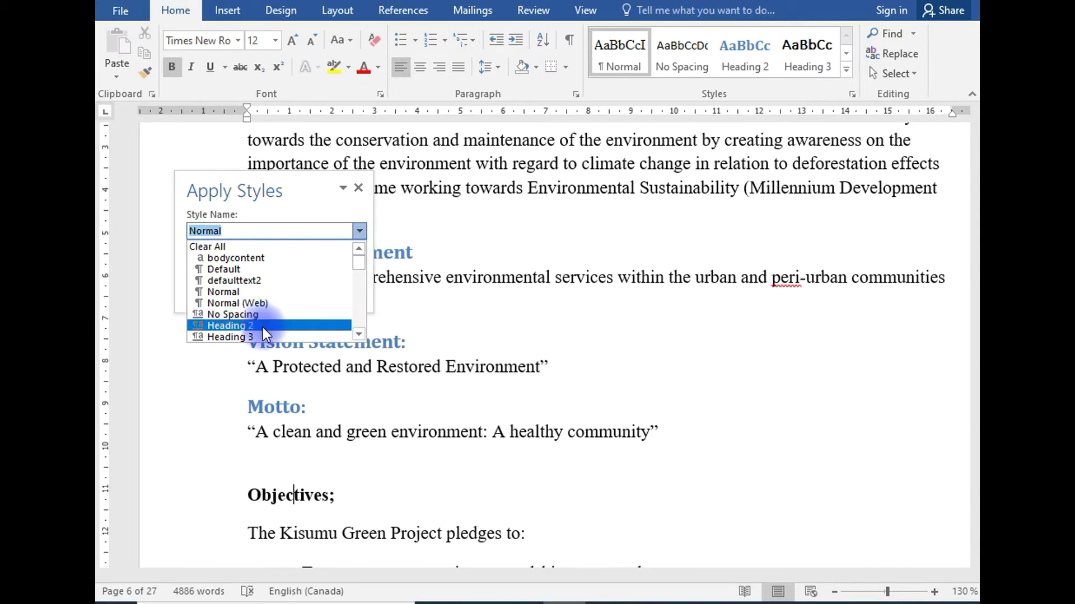
pyautogui.scroll(-1, 262, 327)
pyautogui.click(251, 291)
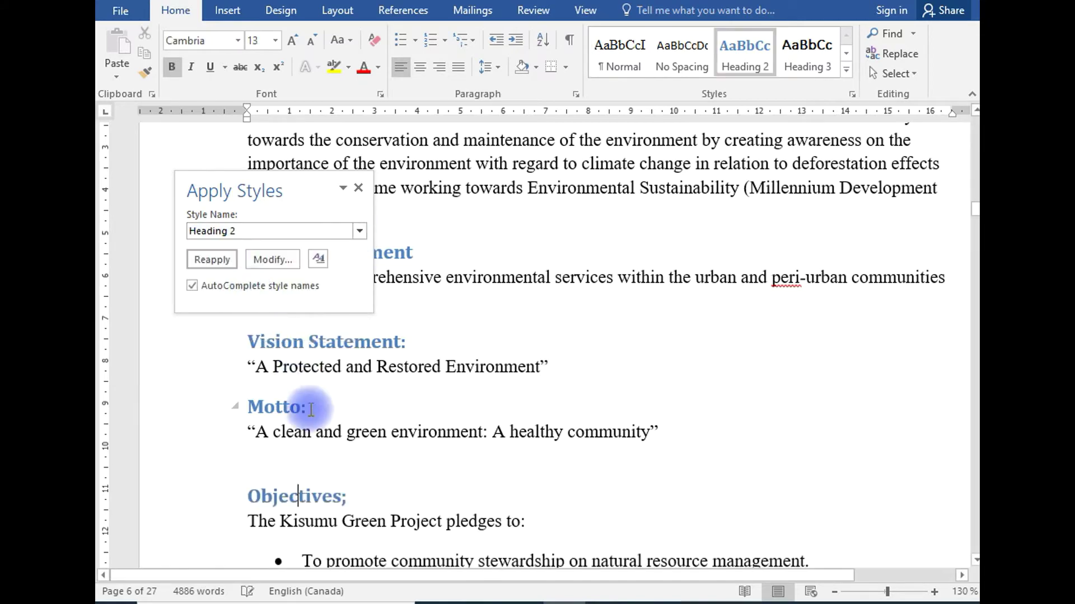
pyautogui.scroll(-3, 313, 431)
pyautogui.scroll(-14, 316, 434)
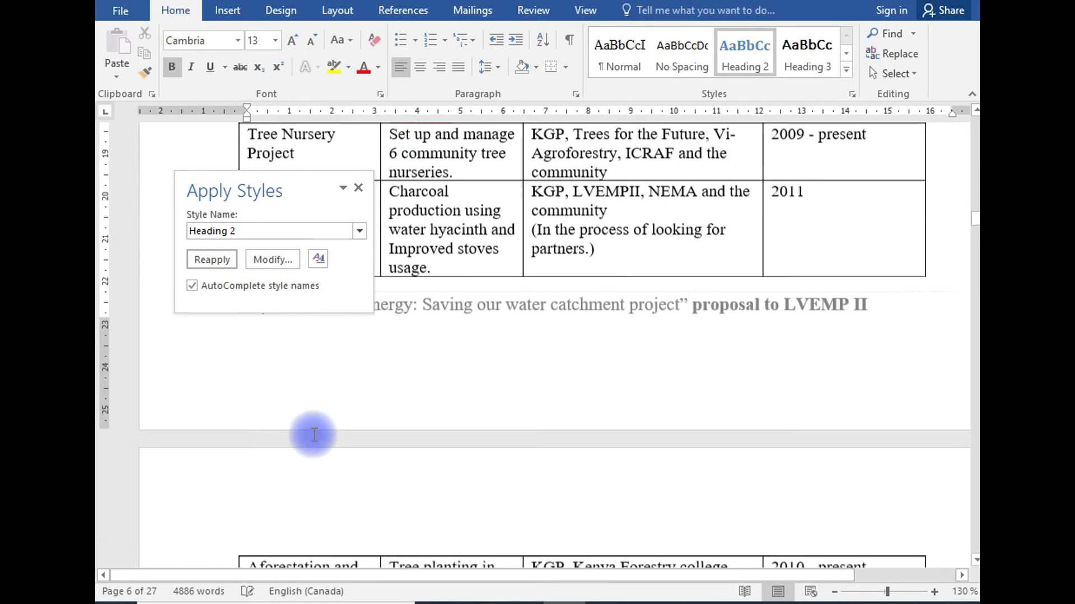
# Give the BACKGROUND heading the Title style.
pyautogui.scroll(-5, 315, 433)
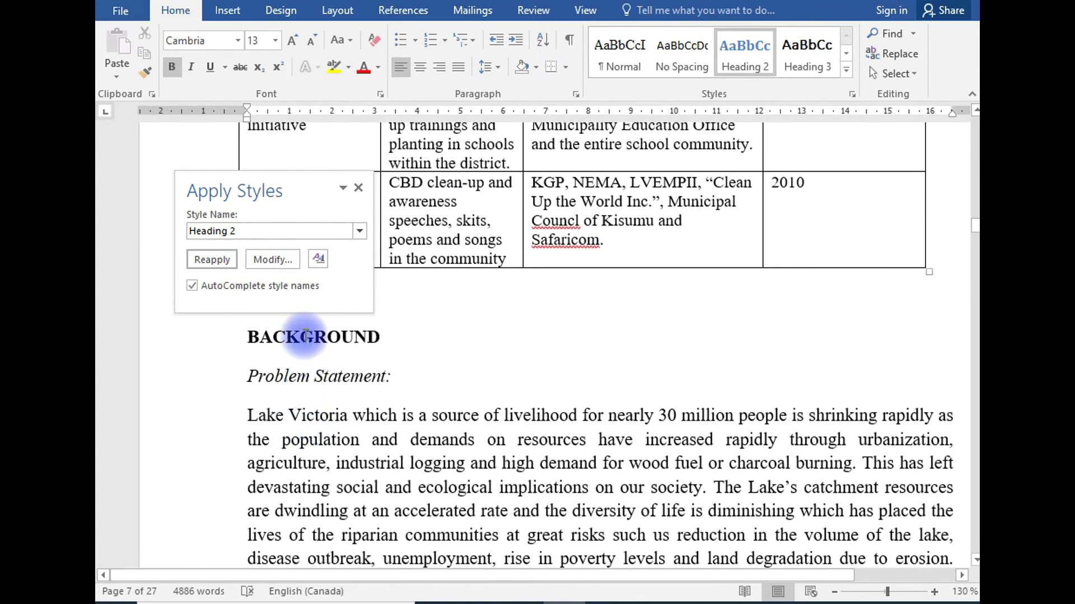
pyautogui.click(299, 337)
pyautogui.click(357, 230)
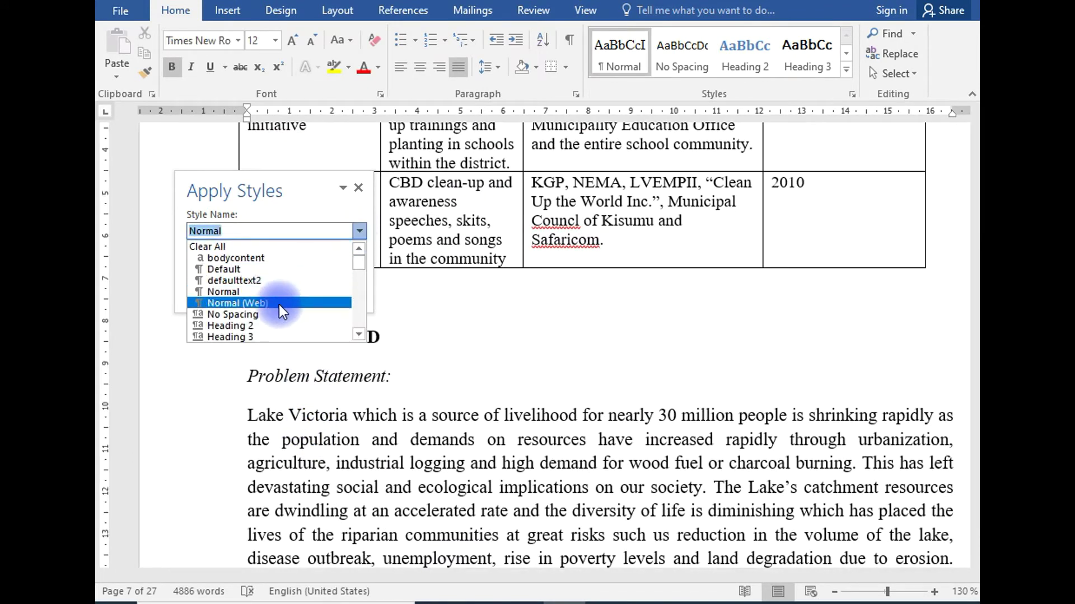
pyautogui.scroll(-1, 260, 327)
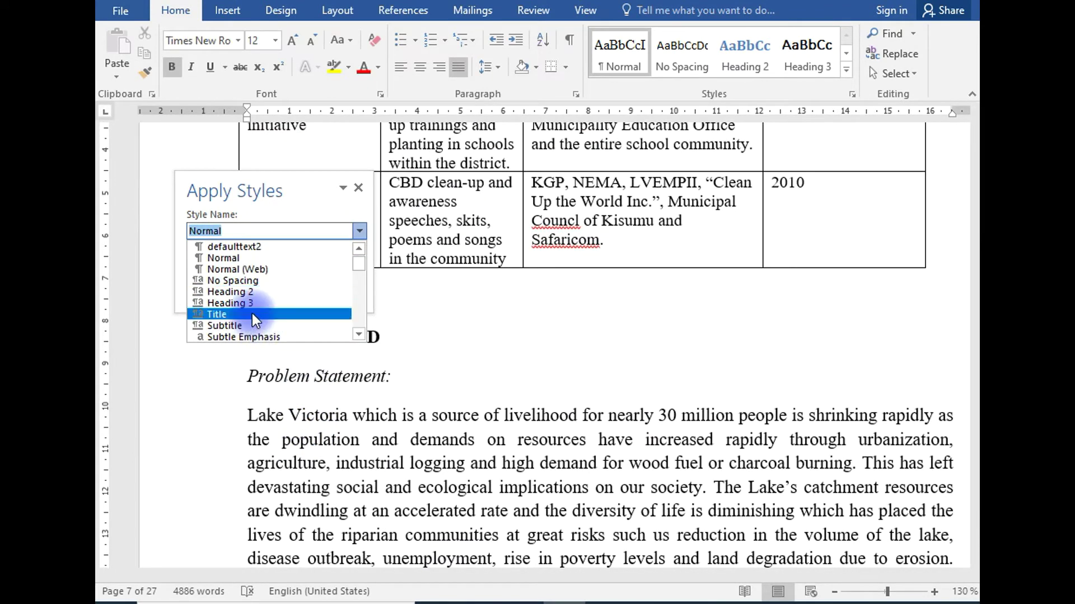
pyautogui.click(251, 313)
# Apply Heading 2 to Problem Statement and Current situation and Justification.
pyautogui.click(314, 392)
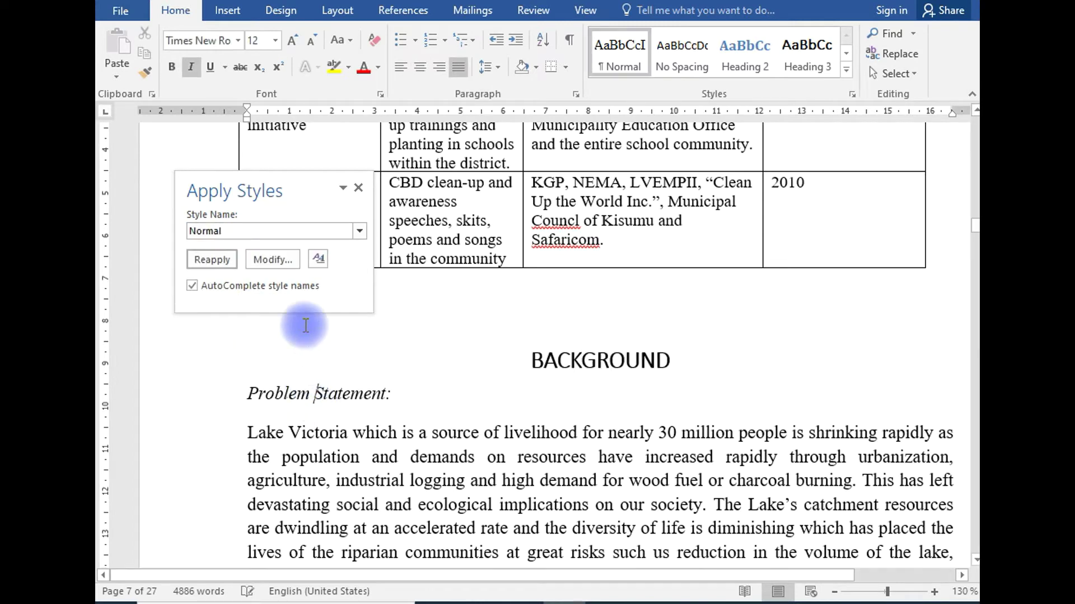
pyautogui.click(359, 230)
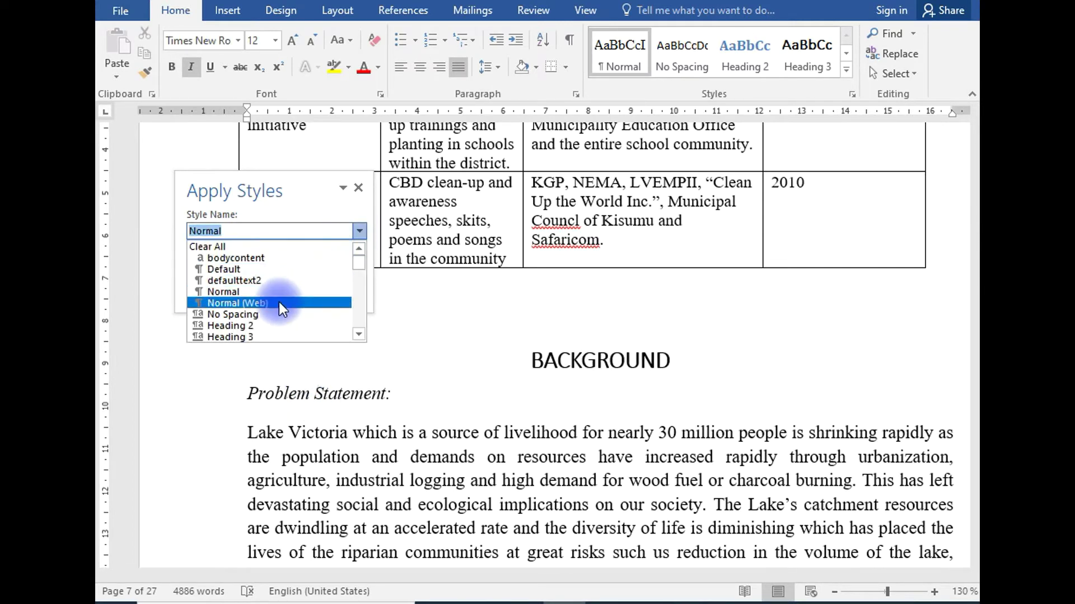
pyautogui.scroll(-1, 270, 318)
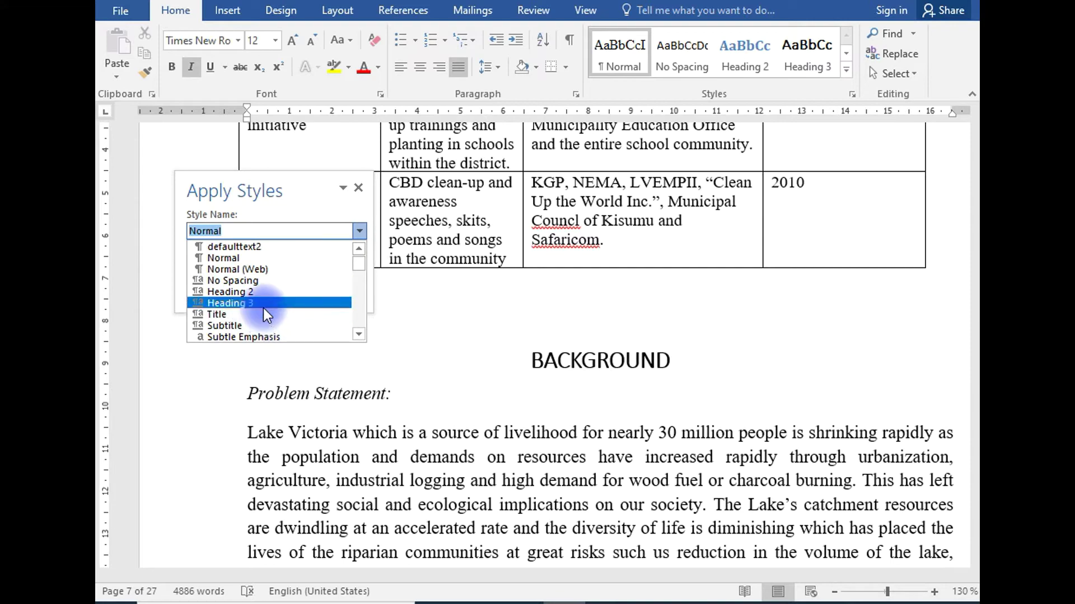
pyautogui.click(263, 292)
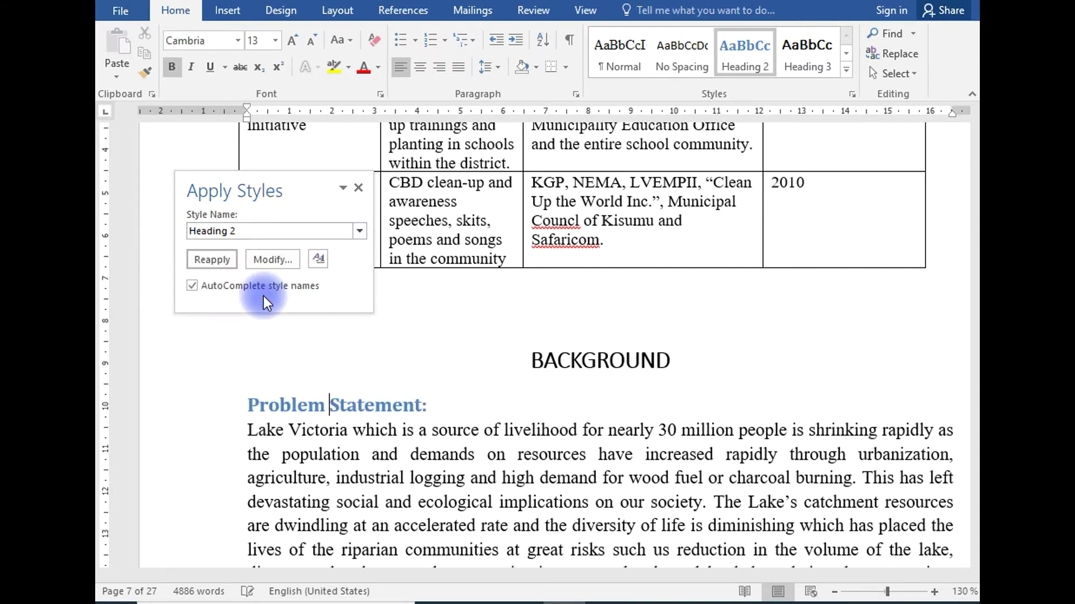
pyautogui.scroll(-2, 297, 342)
pyautogui.scroll(-4, 306, 348)
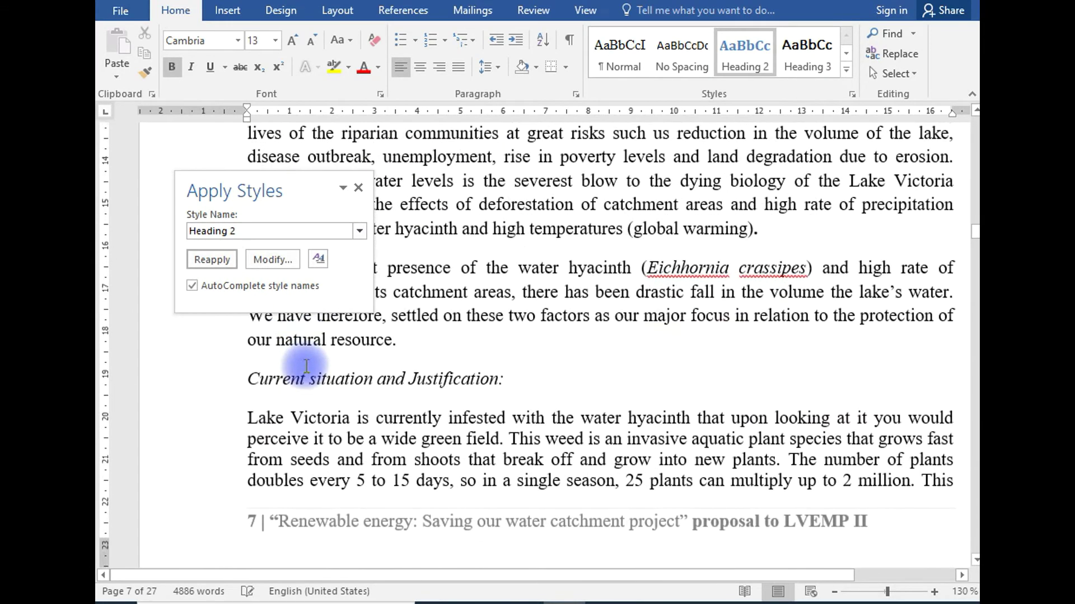
pyautogui.click(306, 374)
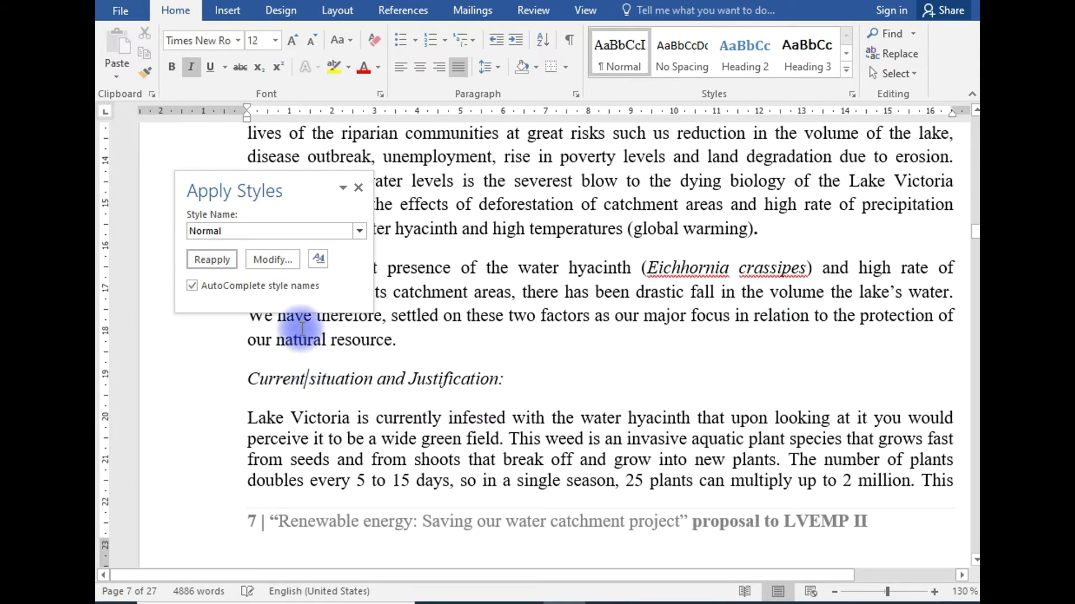
pyautogui.click(359, 232)
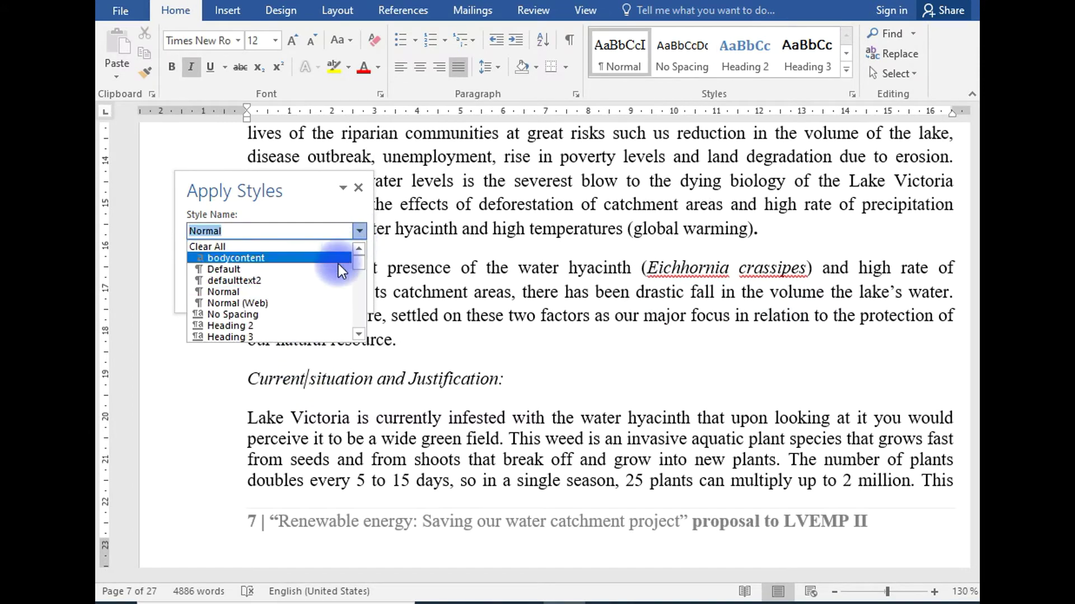
pyautogui.click(283, 324)
# Close the Apply Styles pane and return to the blank line under Table of Content on page 3.
pyautogui.scroll(-4, 313, 356)
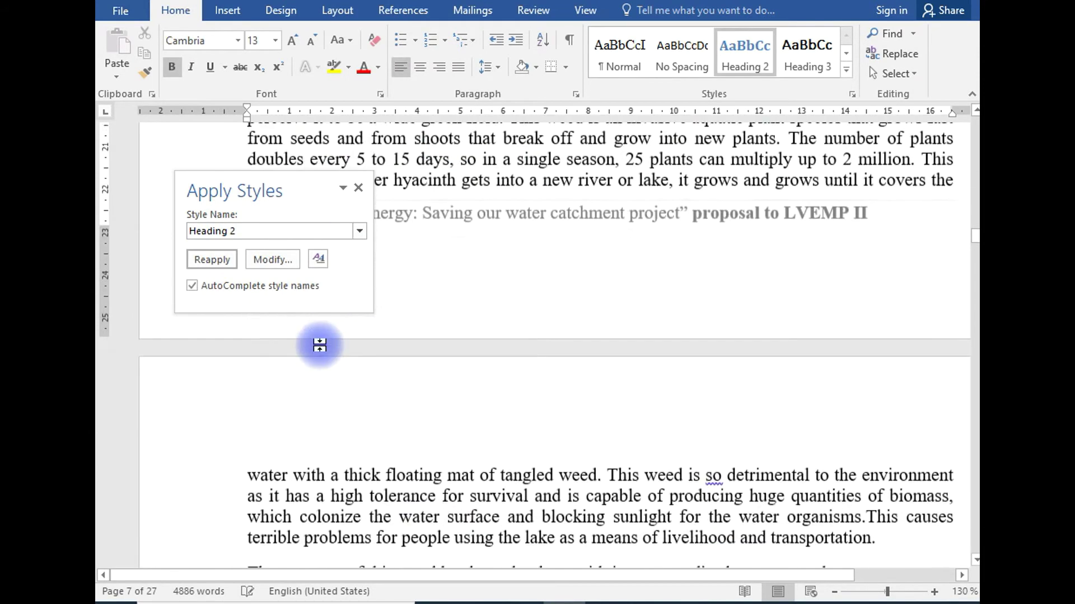
pyautogui.scroll(-15, 319, 345)
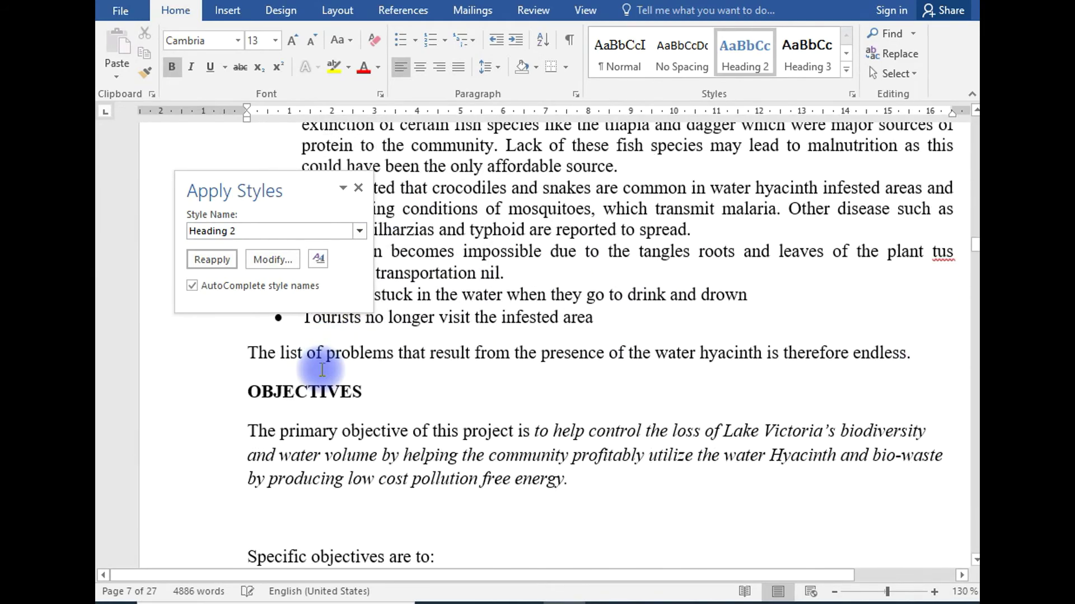
pyautogui.scroll(-2, 320, 374)
pyautogui.scroll(8, 363, 386)
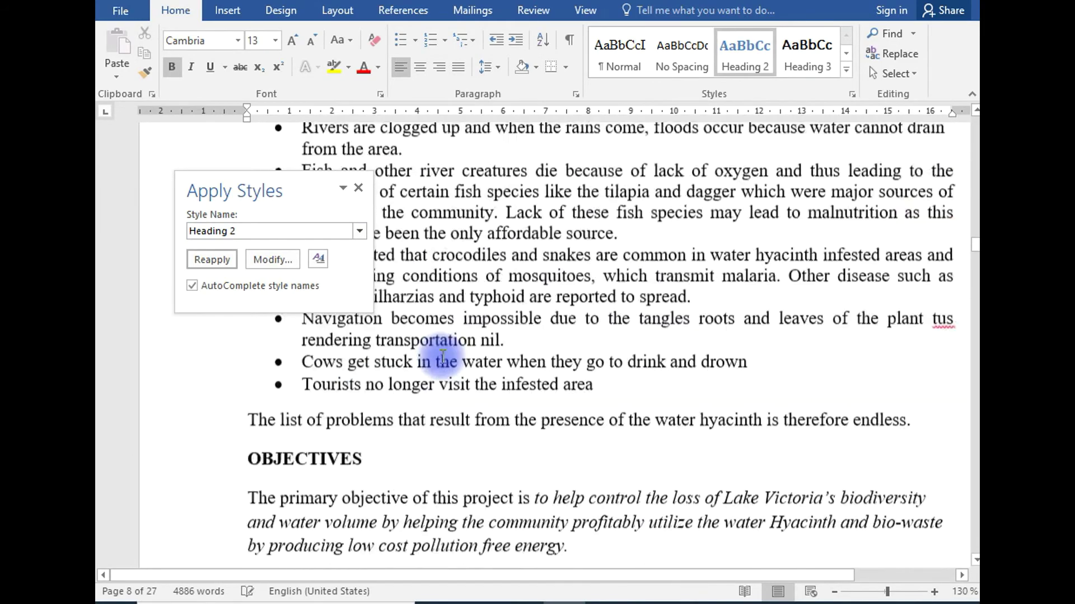
pyautogui.scroll(20, 443, 356)
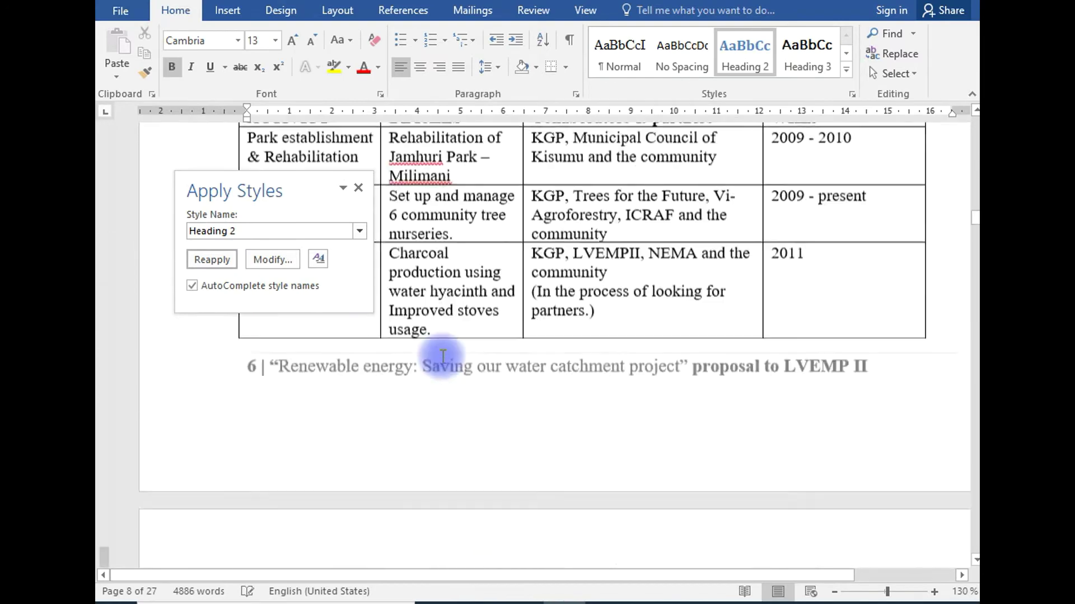
pyautogui.scroll(20, 442, 356)
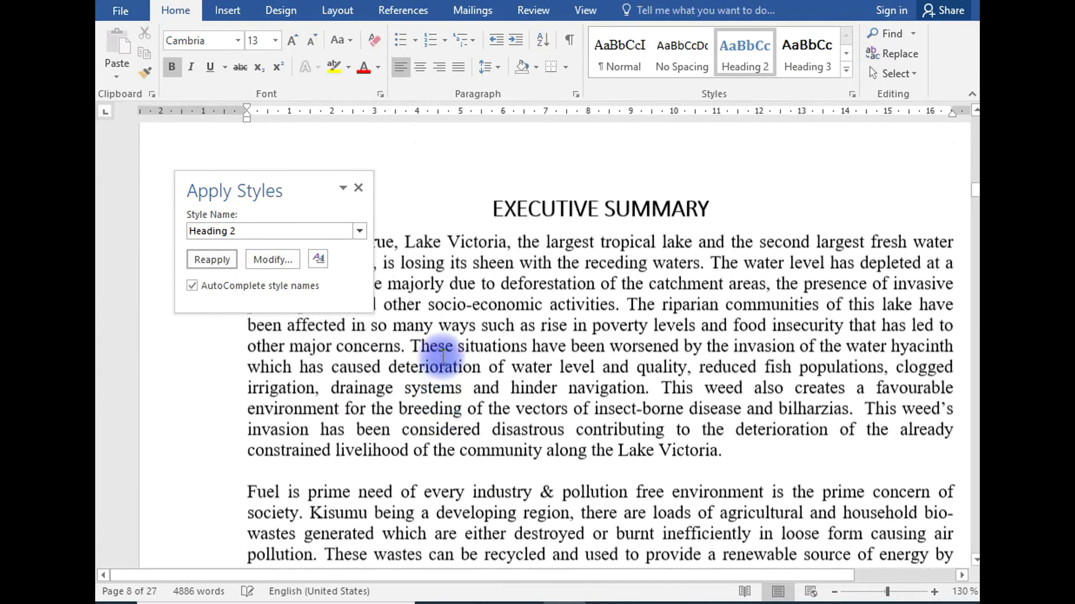
pyautogui.scroll(1, 442, 356)
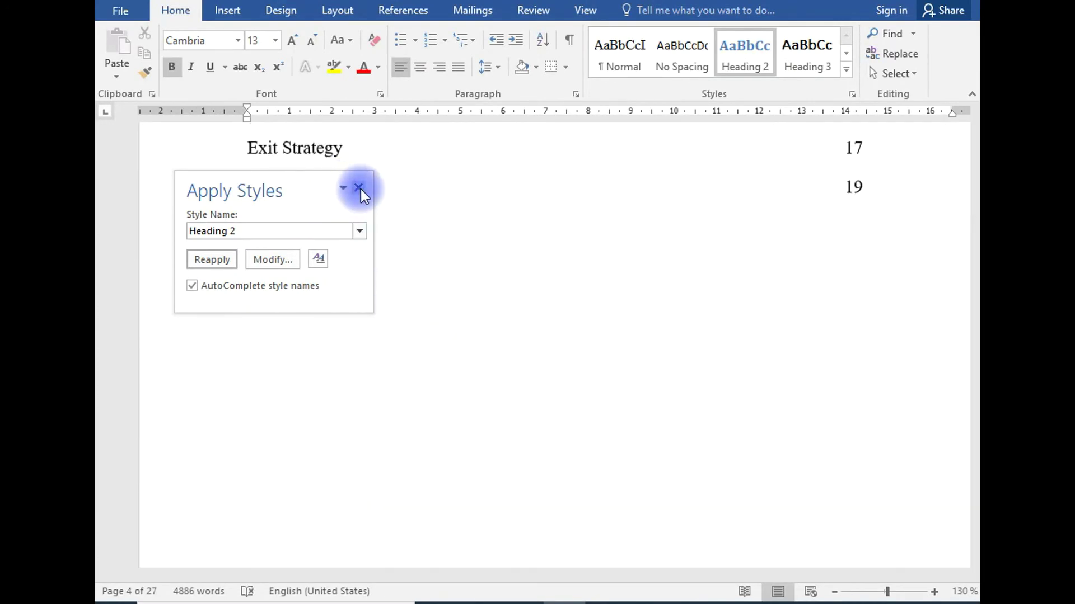
pyautogui.click(358, 188)
pyautogui.scroll(15, 330, 269)
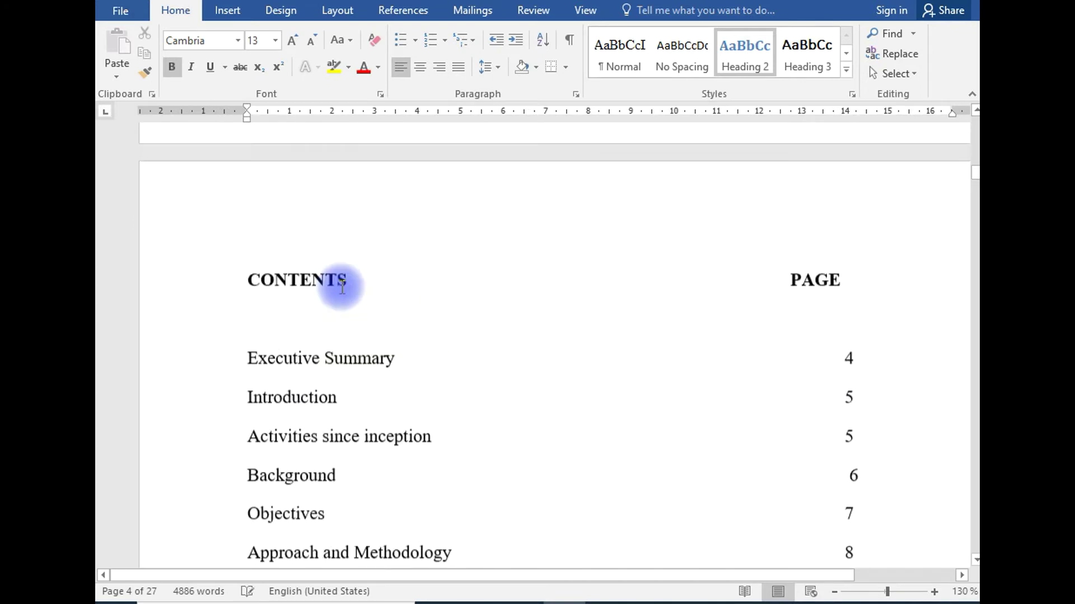
pyautogui.scroll(4, 340, 287)
pyautogui.scroll(3, 340, 287)
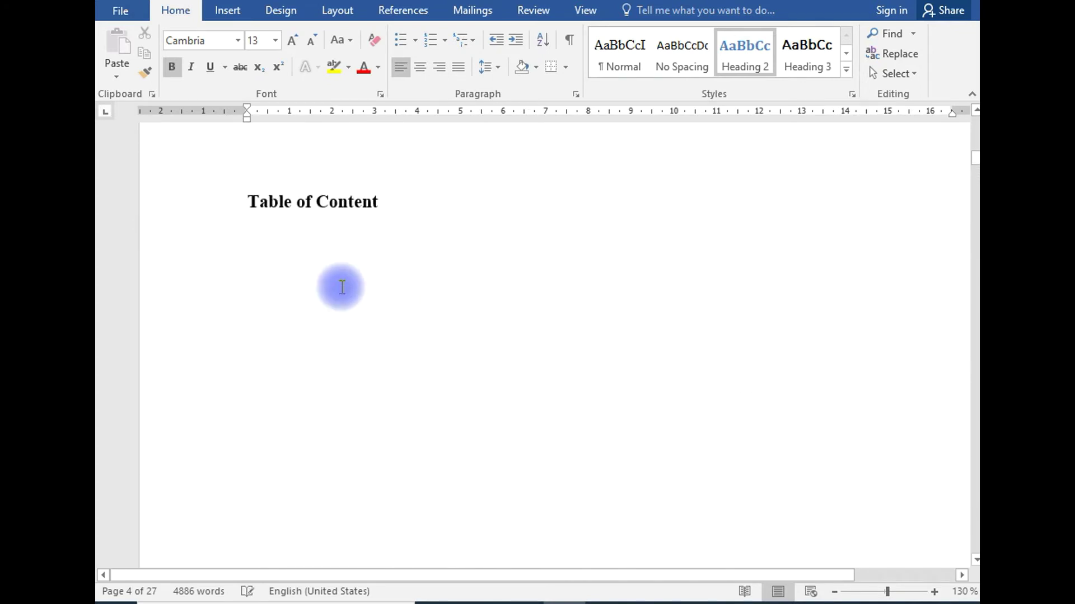
pyautogui.click(260, 251)
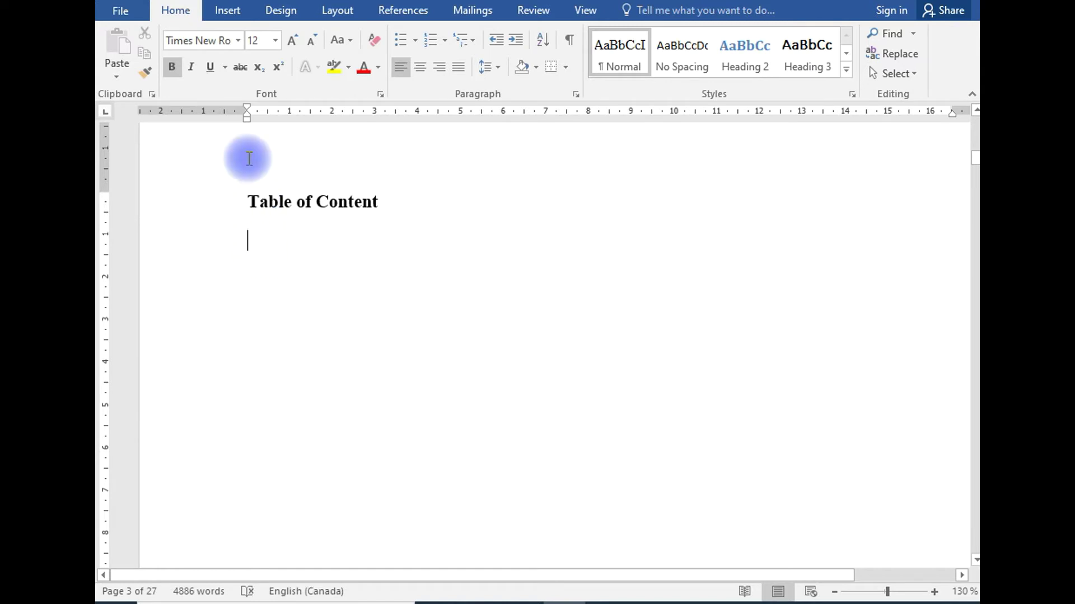
# In Custom Table of Contents, choose Classic format, solid underline tab leader and 2 levels.
pyautogui.click(401, 9)
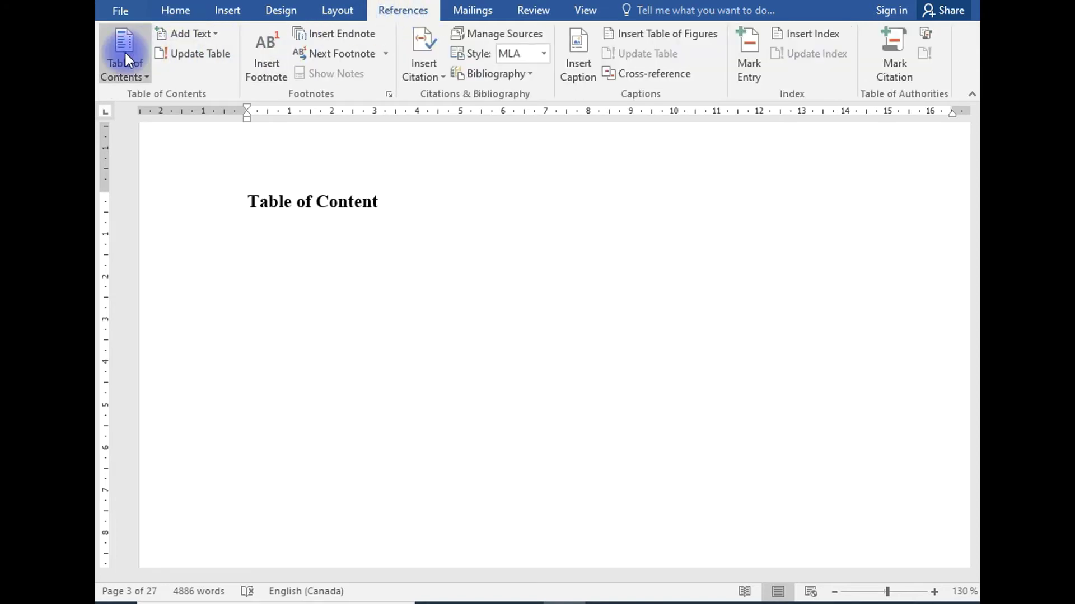
pyautogui.click(146, 78)
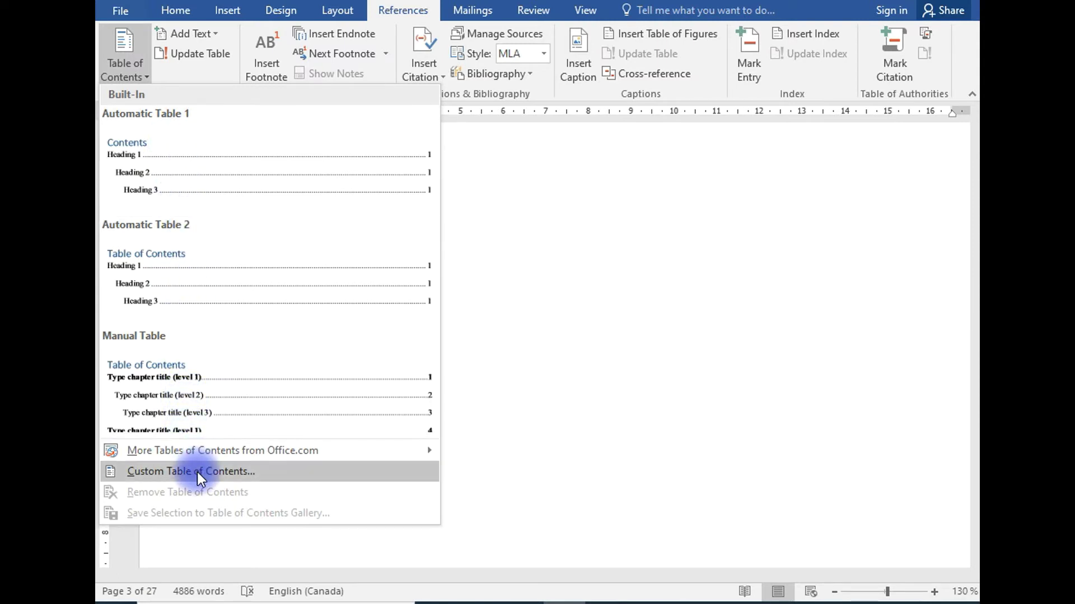
pyautogui.click(168, 474)
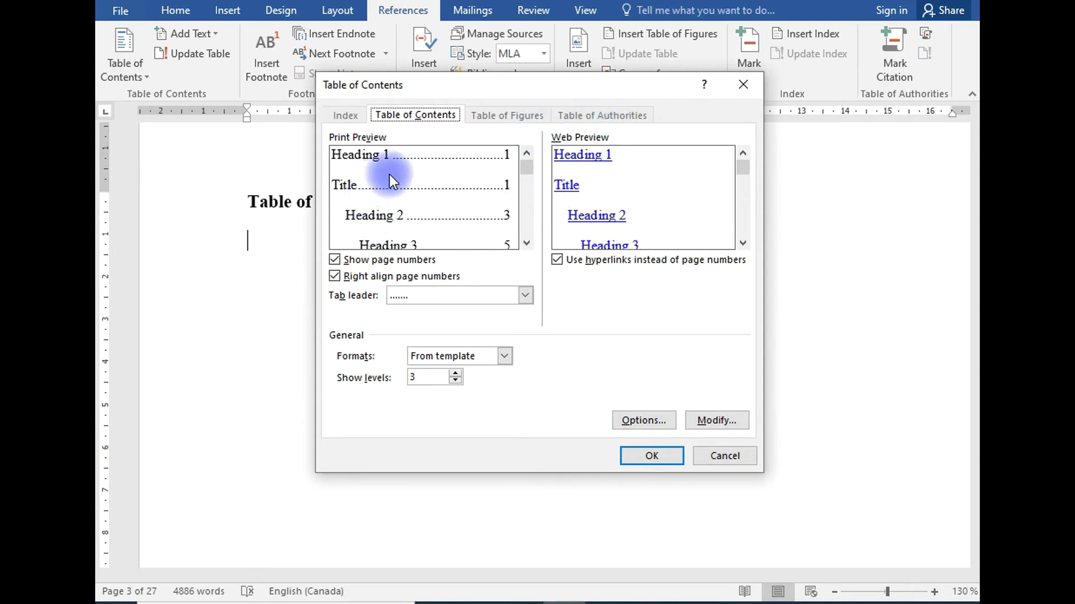
pyautogui.click(504, 357)
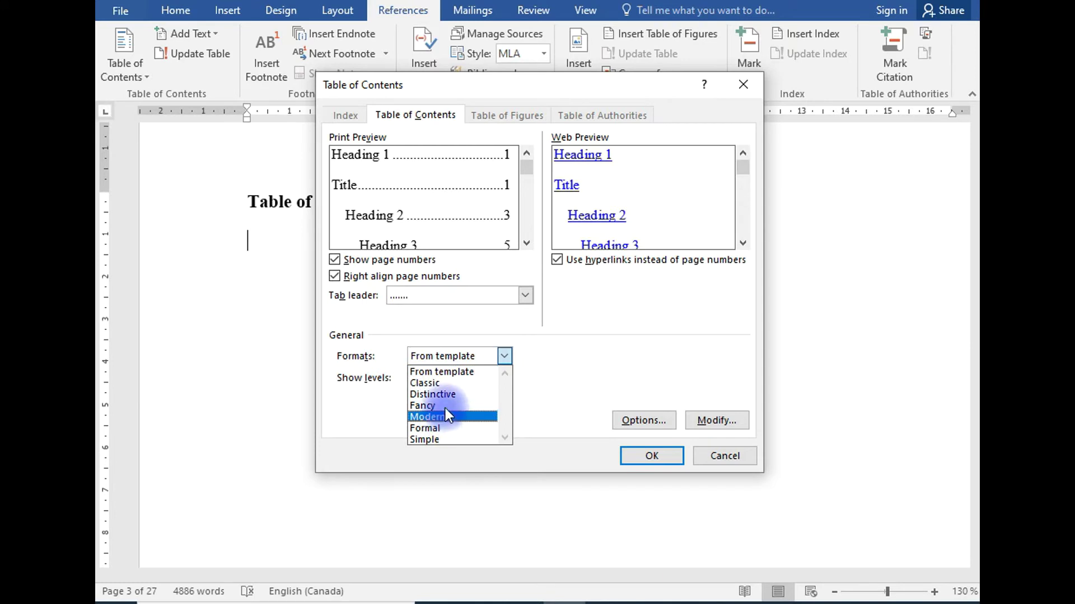
pyautogui.click(450, 384)
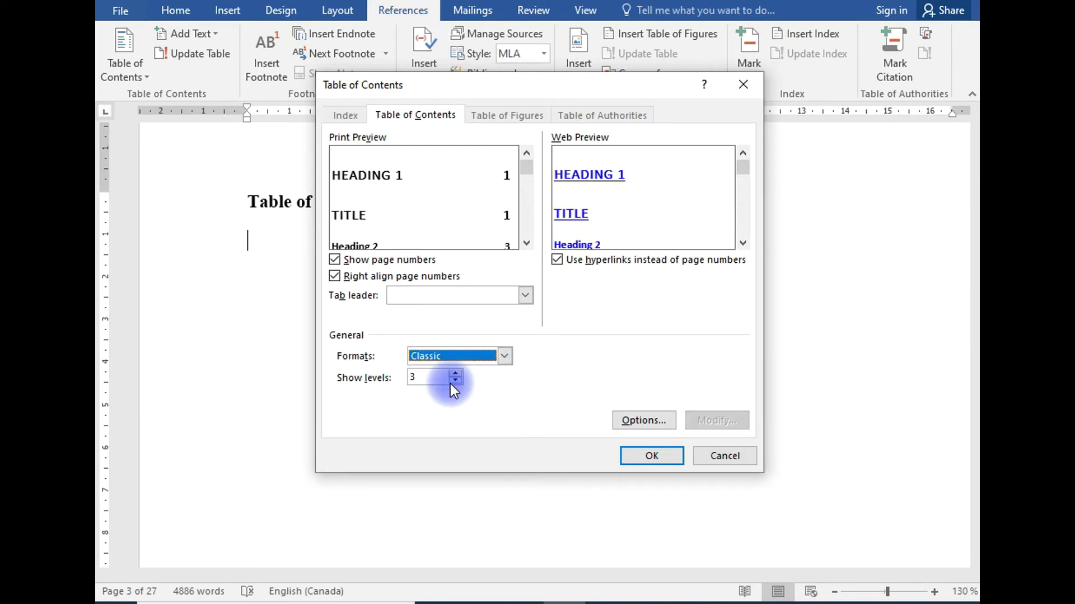
pyautogui.click(526, 295)
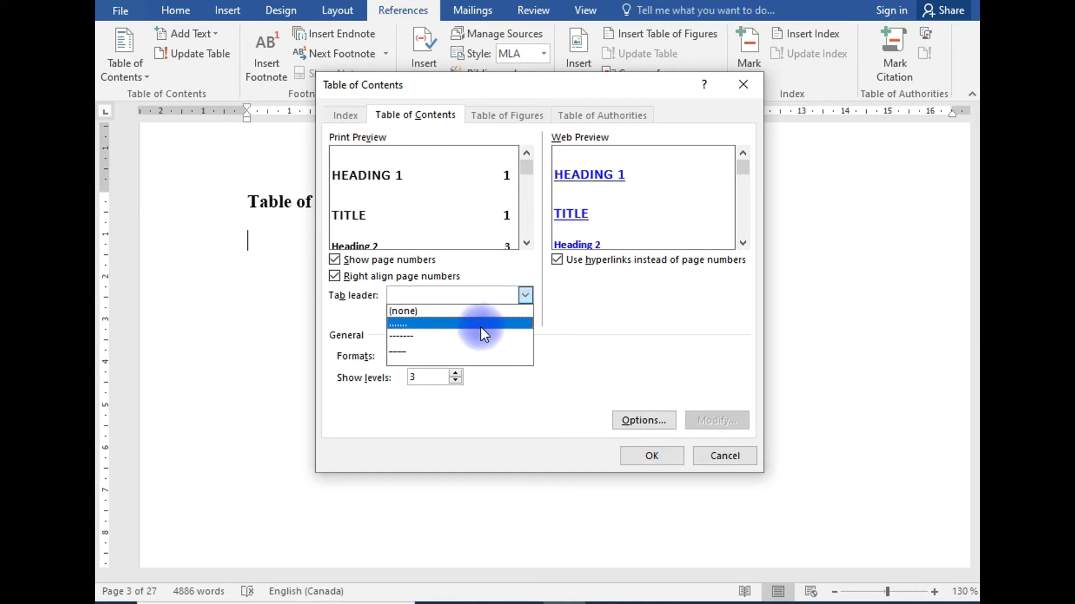
pyautogui.click(434, 348)
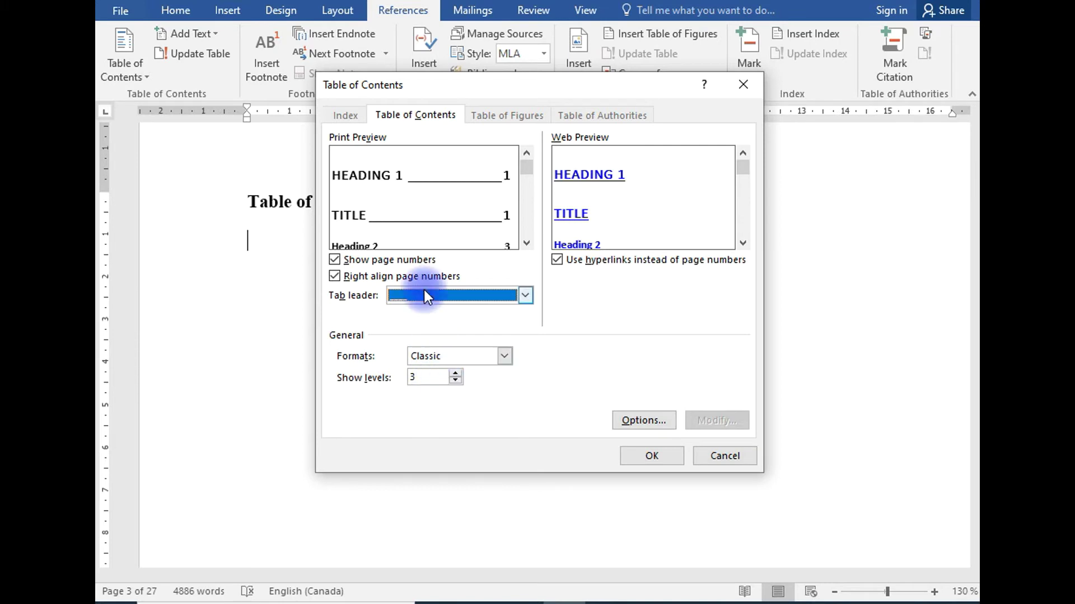
pyautogui.click(455, 382)
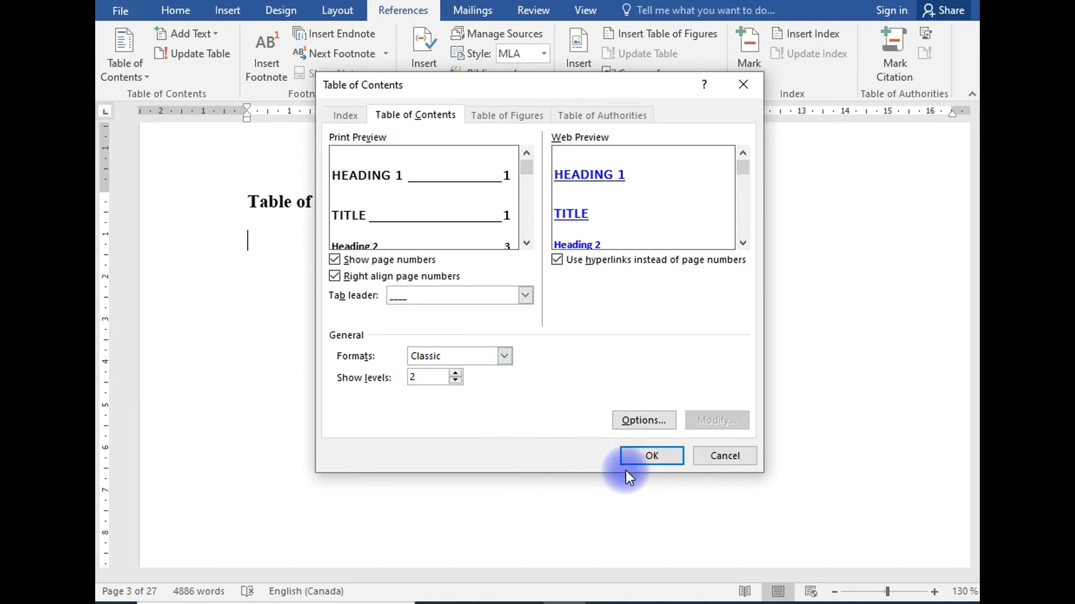
pyautogui.click(639, 457)
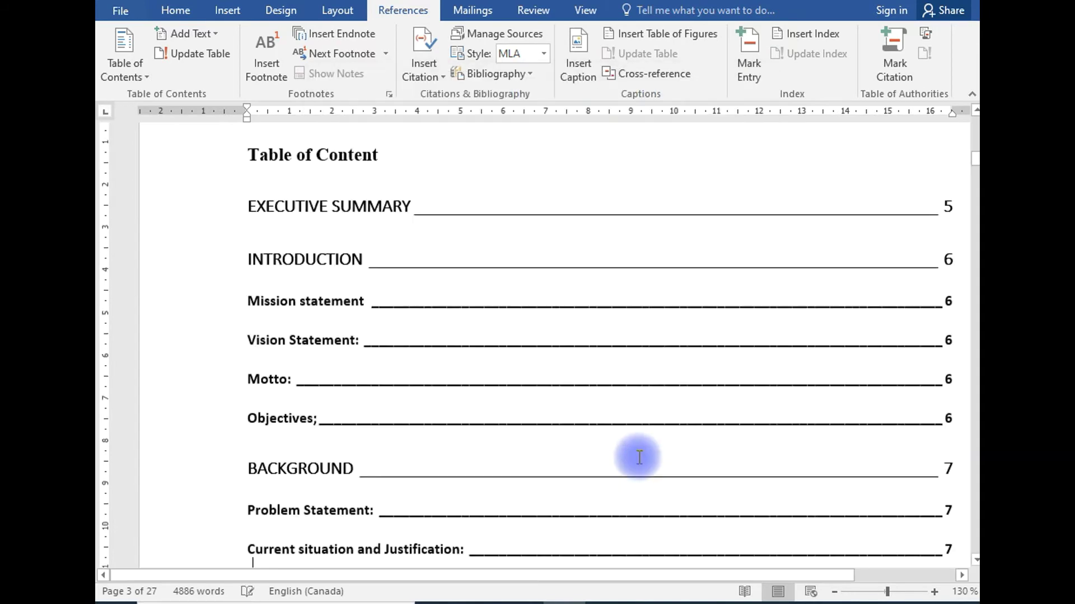
pyautogui.scroll(-3, 473, 415)
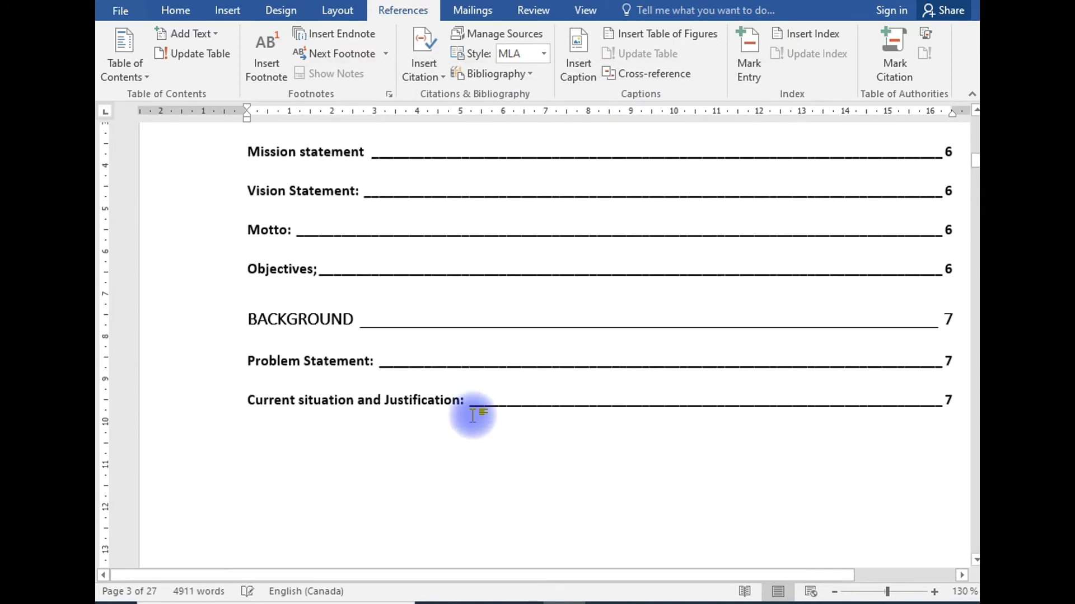
pyautogui.scroll(3, 473, 415)
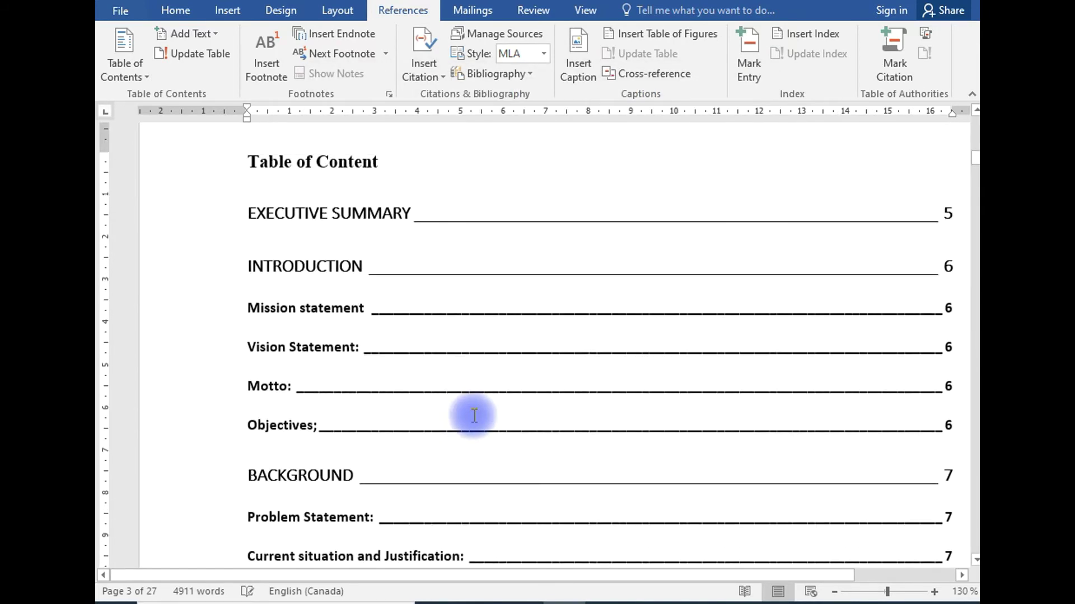
pyautogui.scroll(2, 338, 340)
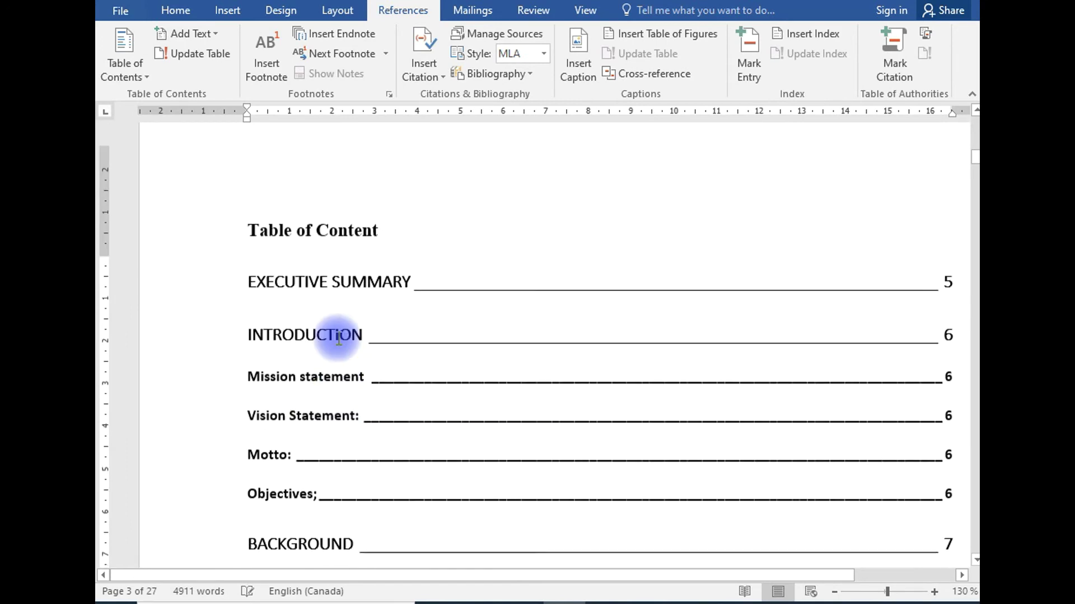
pyautogui.scroll(1, 339, 340)
pyautogui.scroll(-3, 341, 343)
pyautogui.scroll(-2, 322, 239)
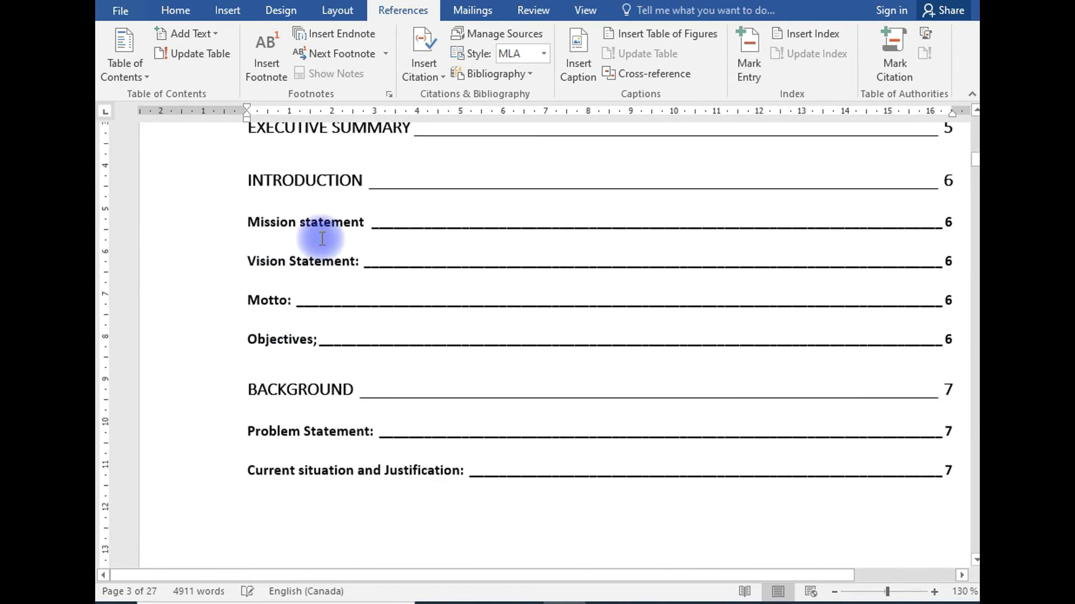
pyautogui.scroll(-15, 322, 239)
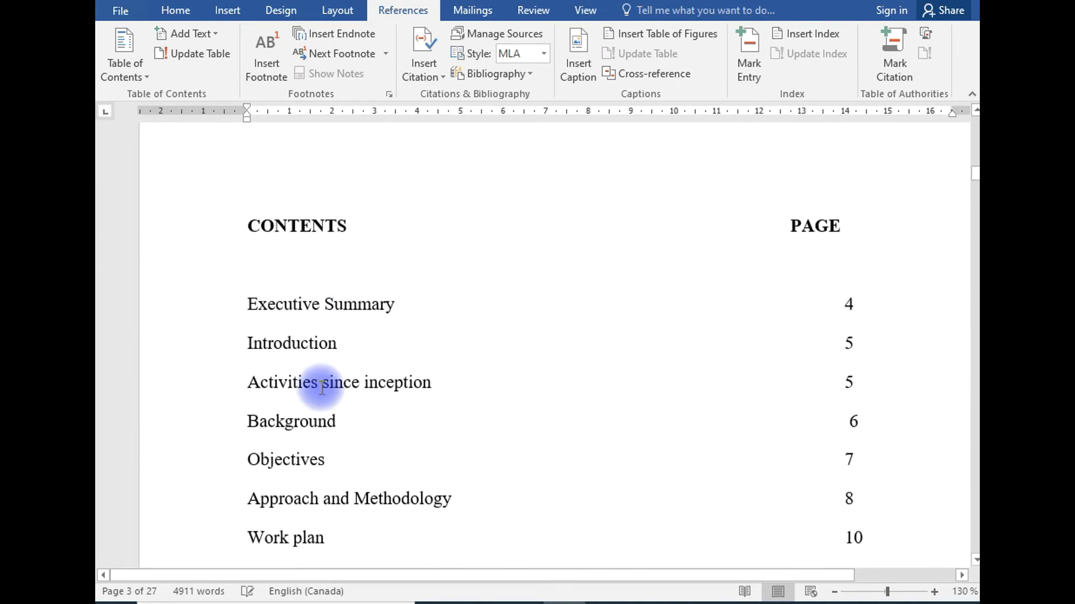
pyautogui.click(856, 305)
pyautogui.moveTo(856, 305); pyautogui.dragTo(868, 466)
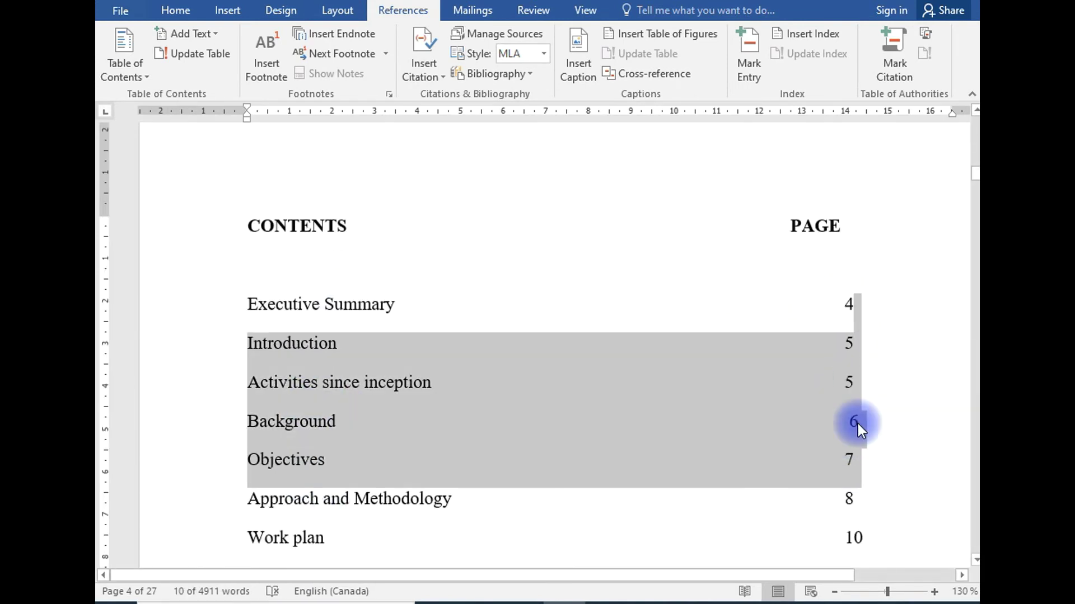
pyautogui.scroll(20, 833, 390)
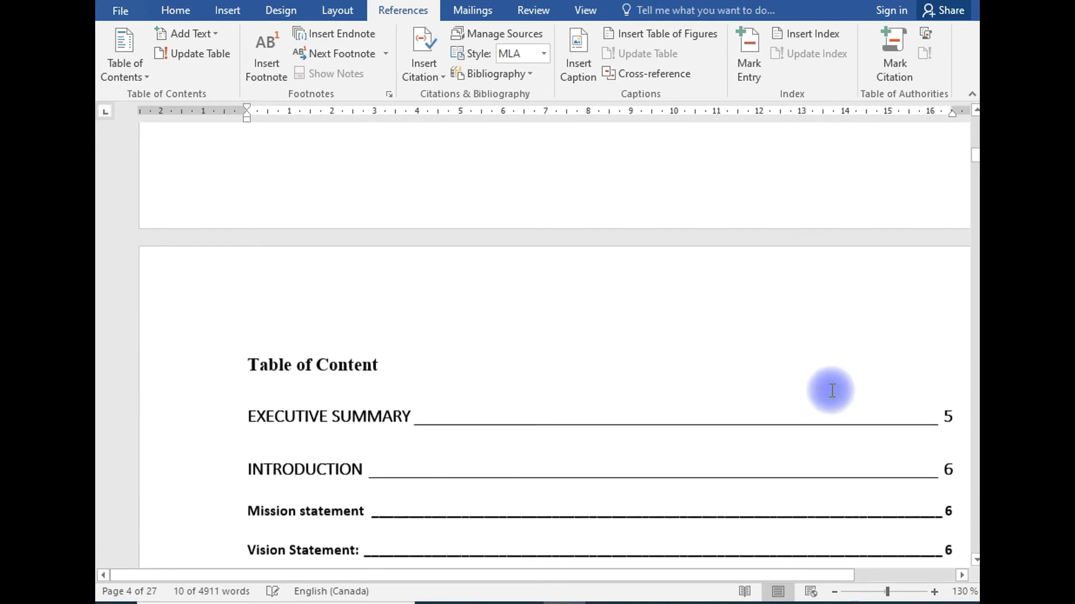
pyautogui.scroll(-3, 955, 381)
pyautogui.moveTo(945, 314); pyautogui.dragTo(945, 448)
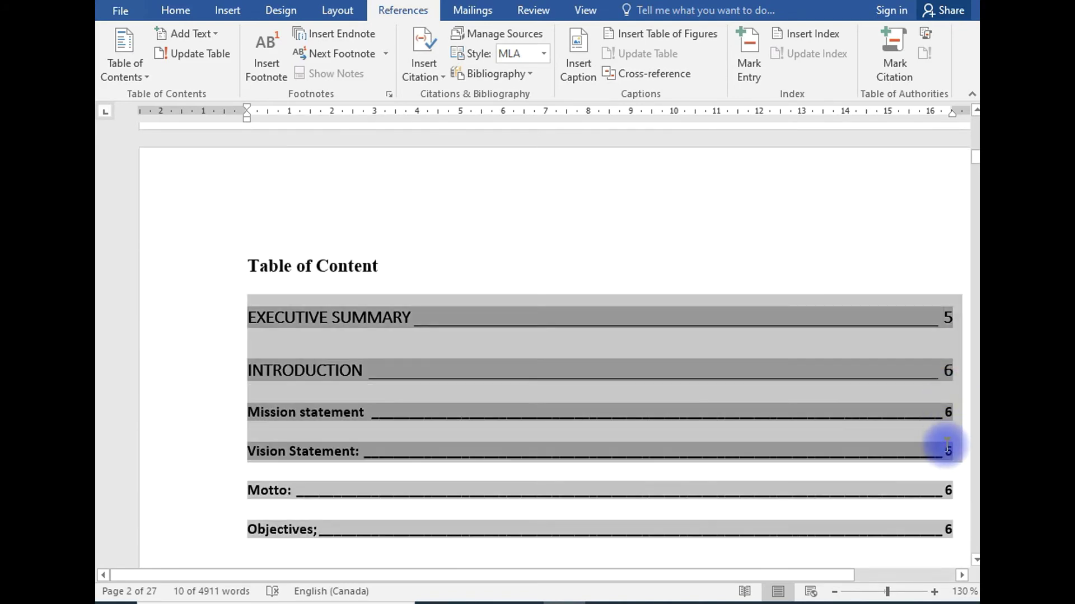
pyautogui.scroll(-4, 559, 438)
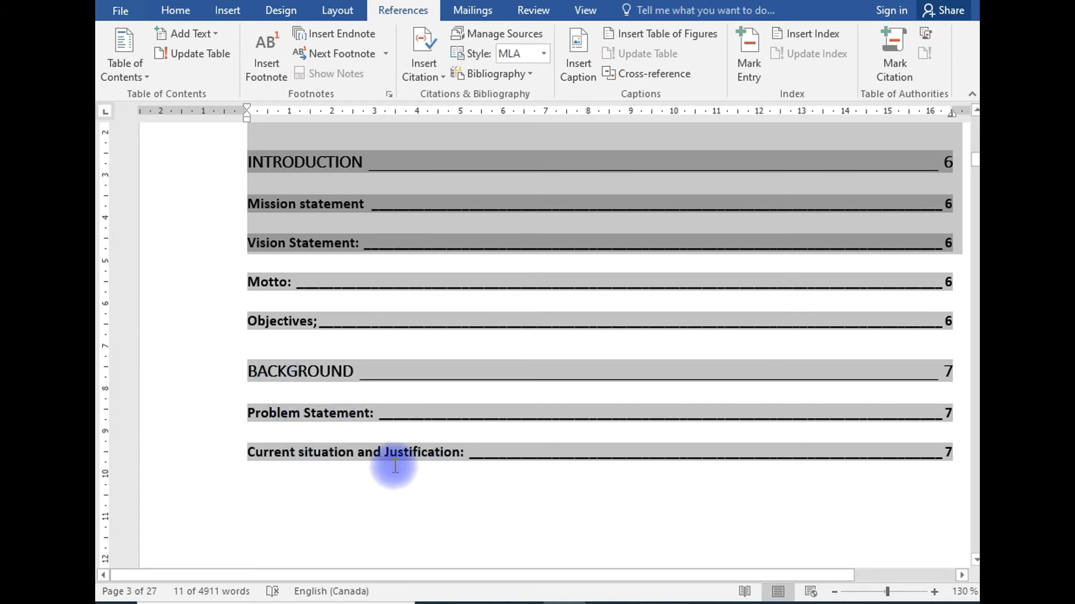
# Ctrl+click the Current situation and Justification entry to jump there, then scroll back toward Executive Summary.
pyautogui.click(372, 497)
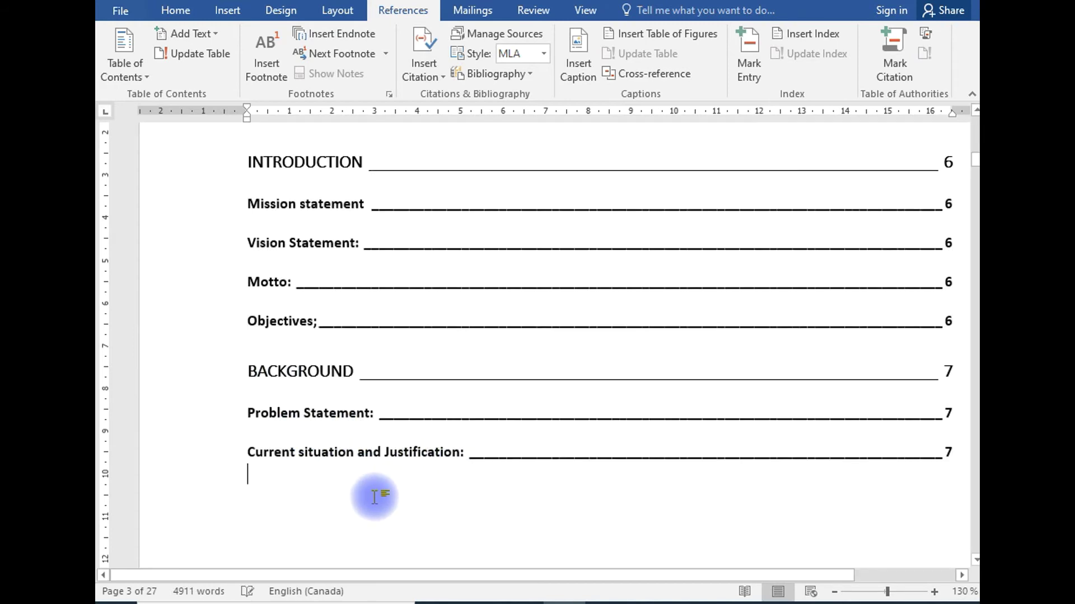
pyautogui.keyDown('ctrl'); pyautogui.click(331, 454); pyautogui.keyUp('ctrl')
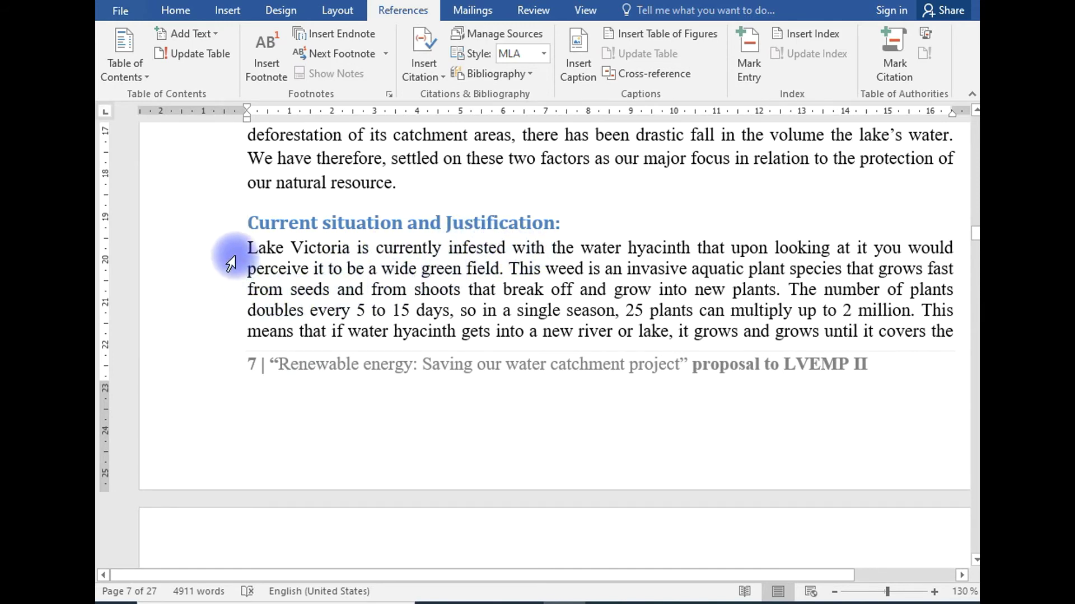
pyautogui.moveTo(231, 261); pyautogui.dragTo(233, 355)
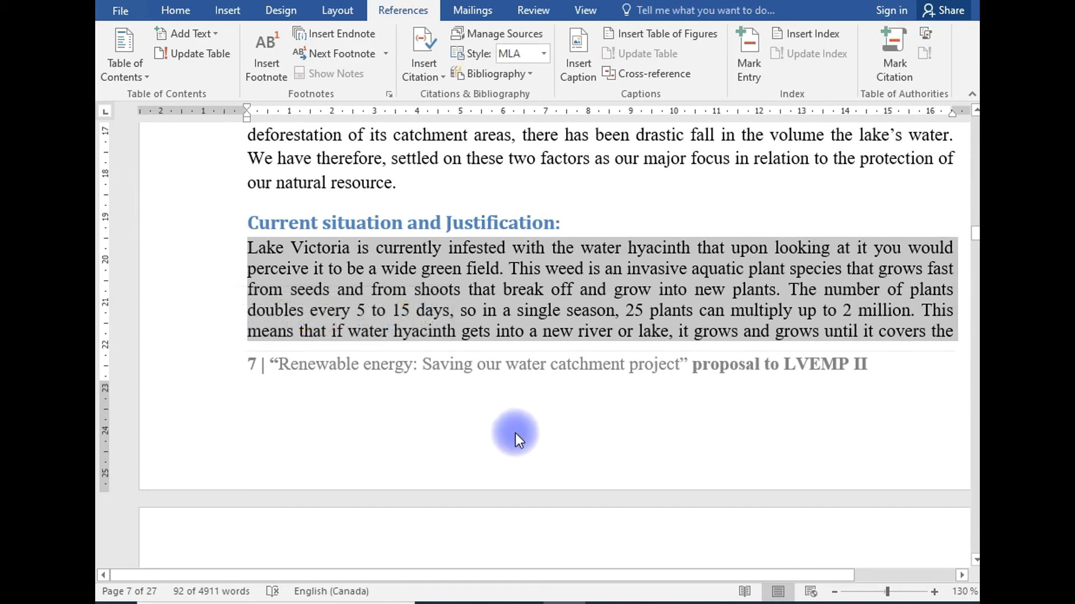
pyautogui.scroll(-6, 522, 415)
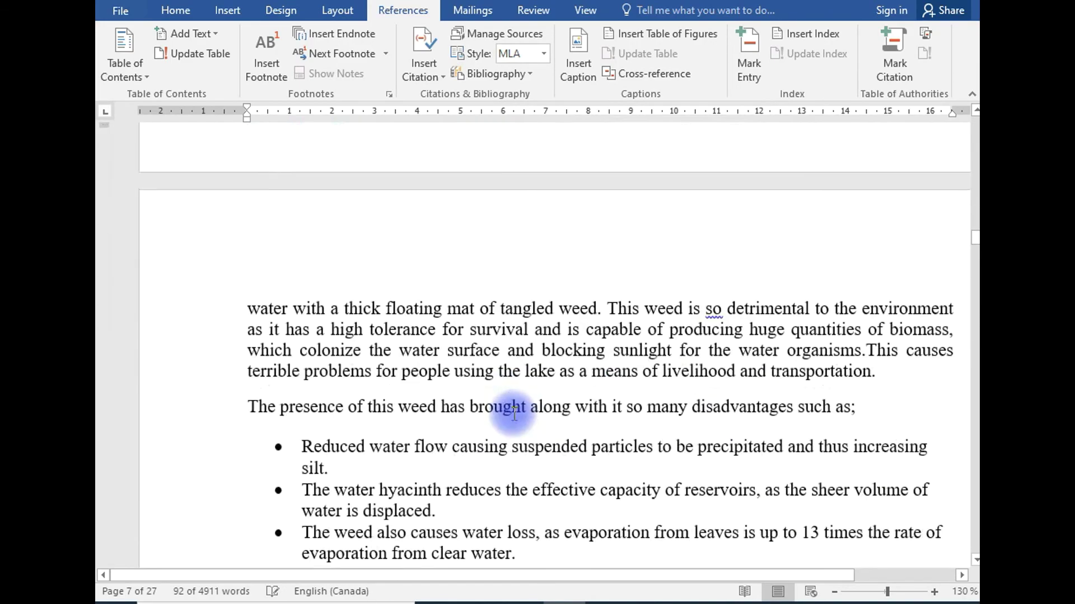
pyautogui.scroll(-7, 379, 386)
pyautogui.scroll(12, 376, 385)
pyautogui.scroll(20, 383, 392)
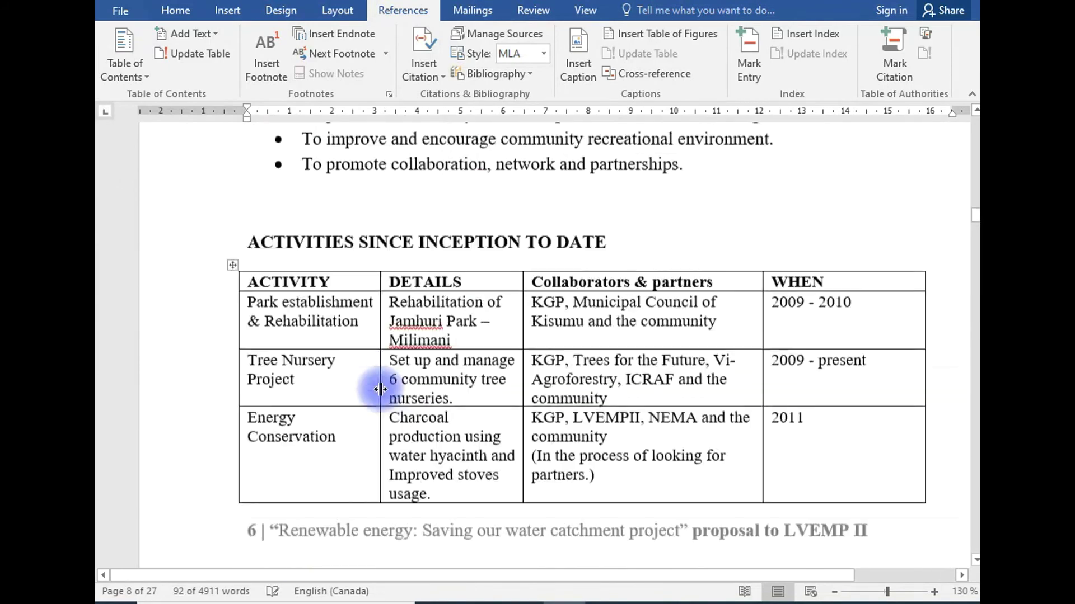
pyautogui.scroll(20, 382, 389)
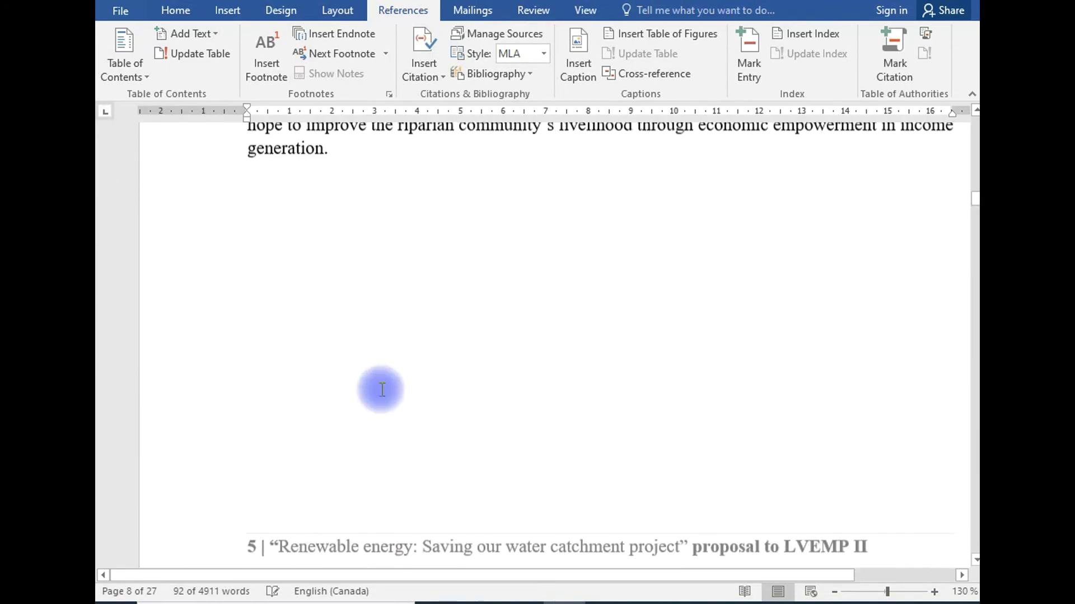
pyautogui.scroll(5, 383, 390)
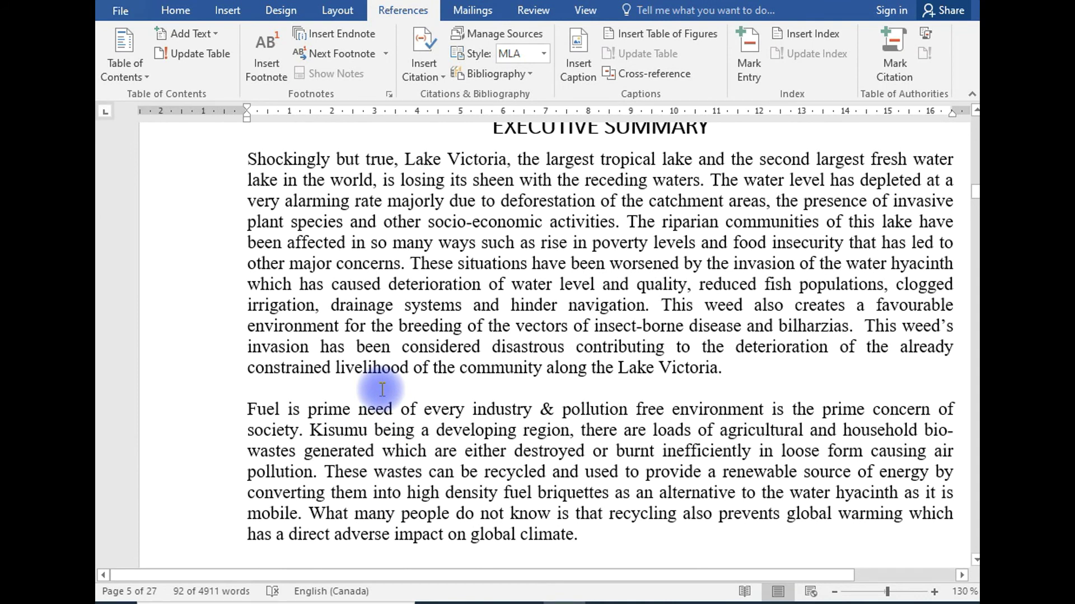
# Jump to page 3 with Go To (Ctrl+G) and close the dialog.
pyautogui.hotkey('ctrl', 'g')
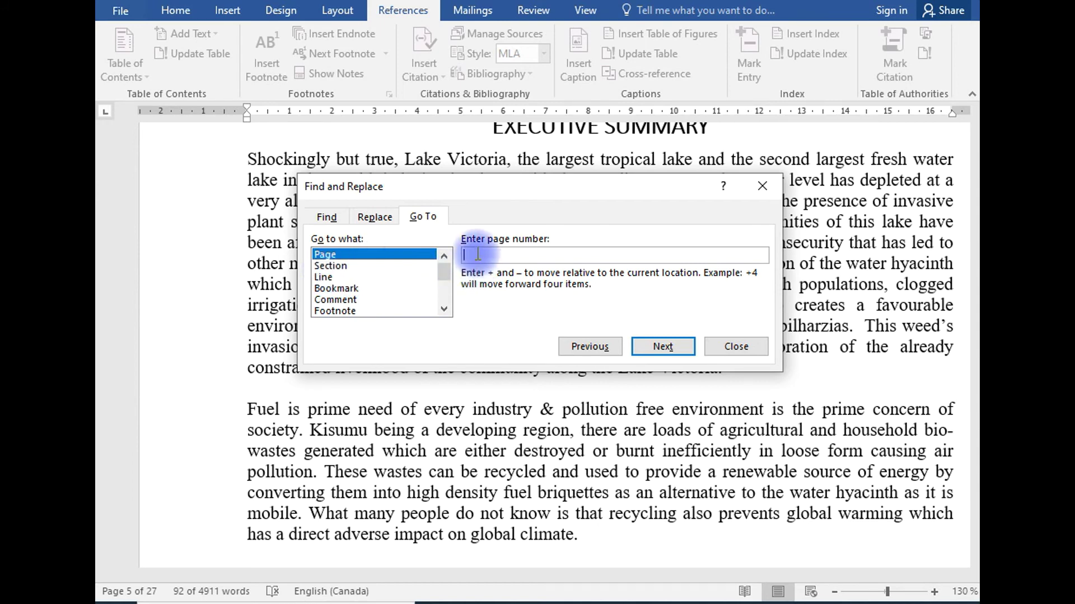
pyautogui.write('3')
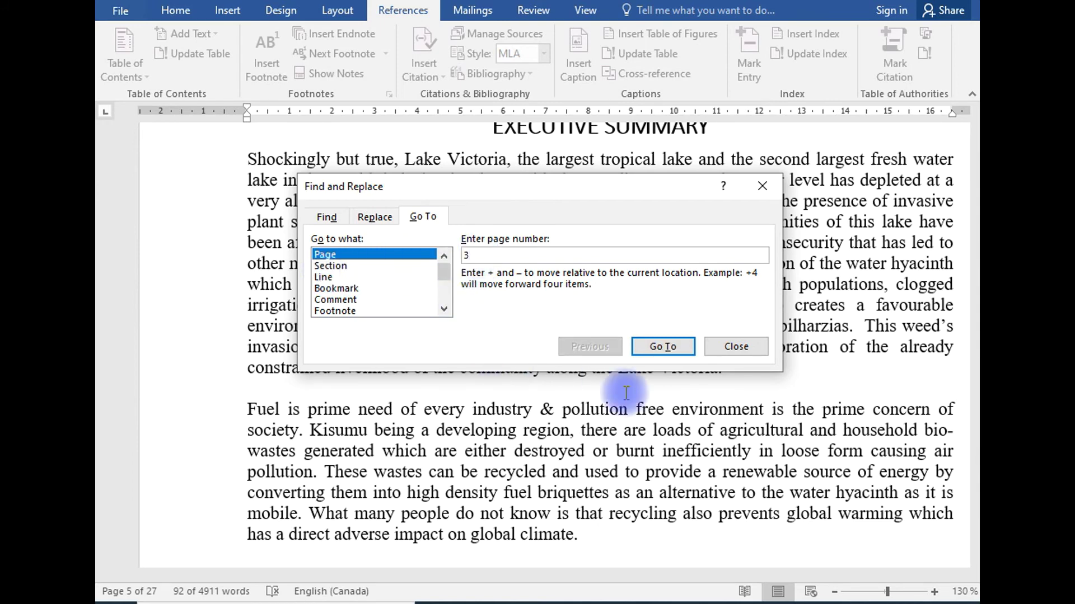
pyautogui.click(654, 352)
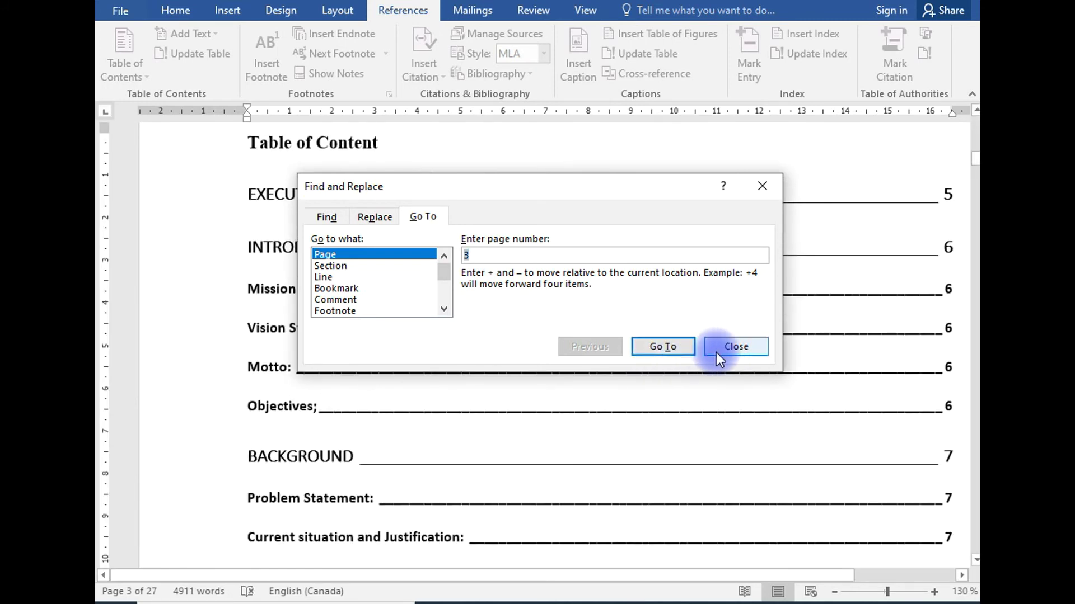
pyautogui.click(734, 347)
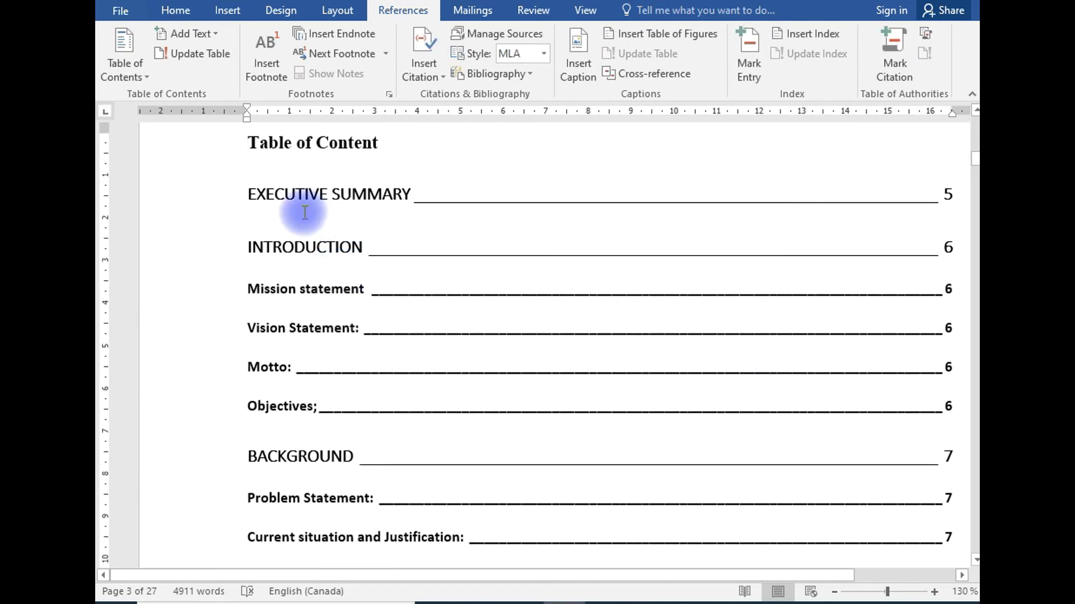
pyautogui.scroll(-6, 305, 212)
pyautogui.scroll(-4, 304, 212)
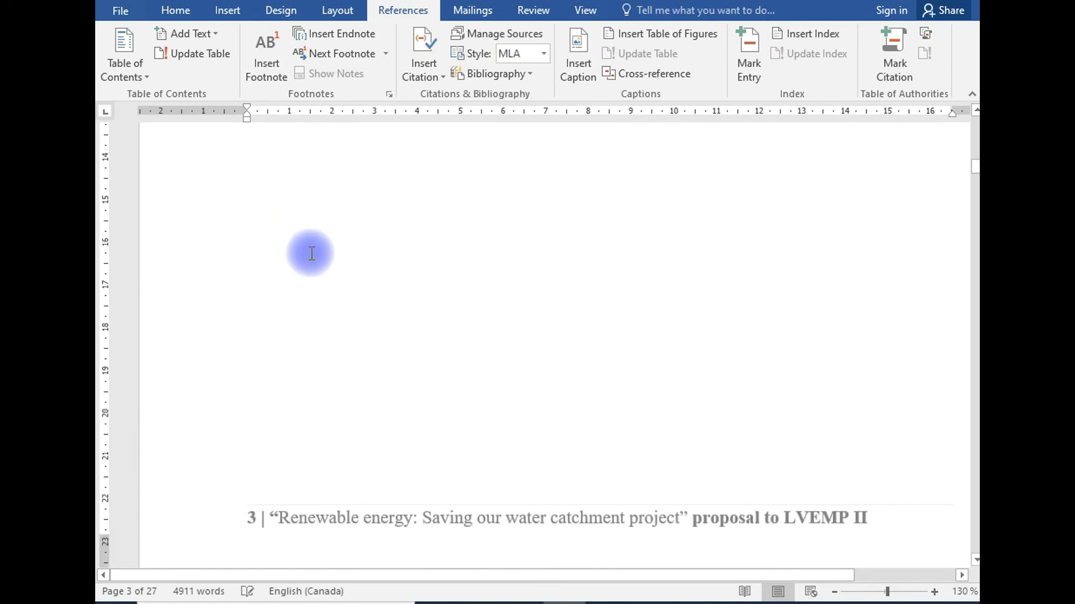
pyautogui.scroll(18, 452, 382)
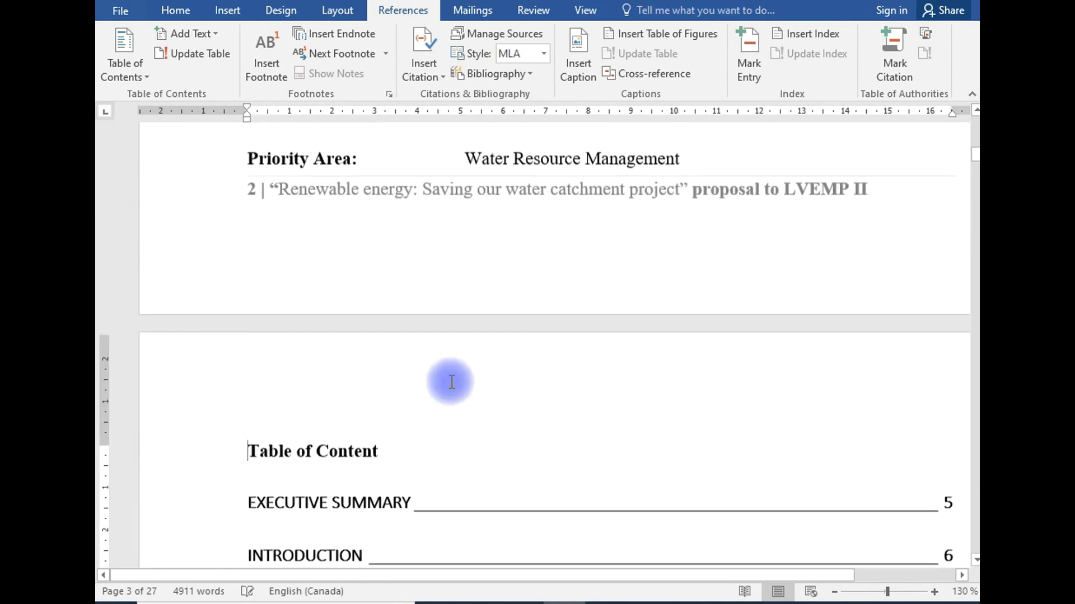
pyautogui.scroll(-5, 451, 382)
pyautogui.scroll(-4, 451, 382)
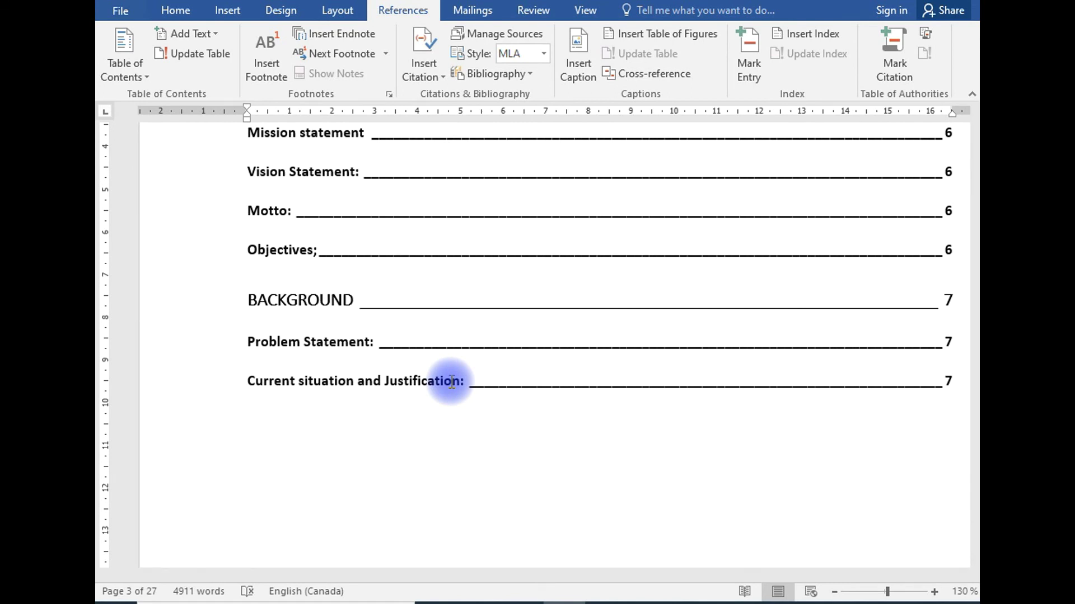
pyautogui.scroll(4, 451, 382)
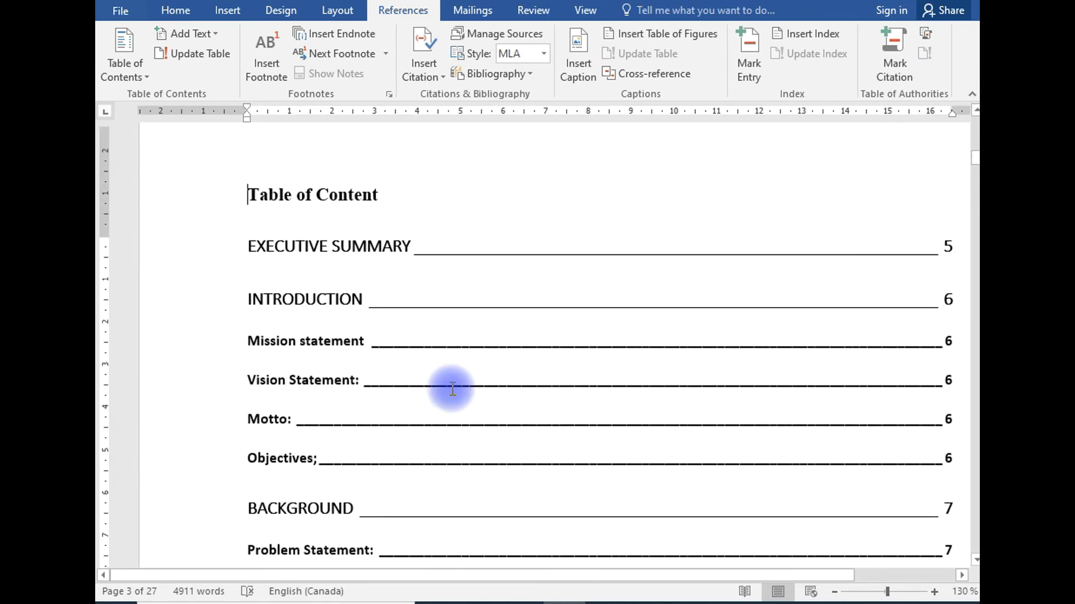
pyautogui.scroll(3, 451, 389)
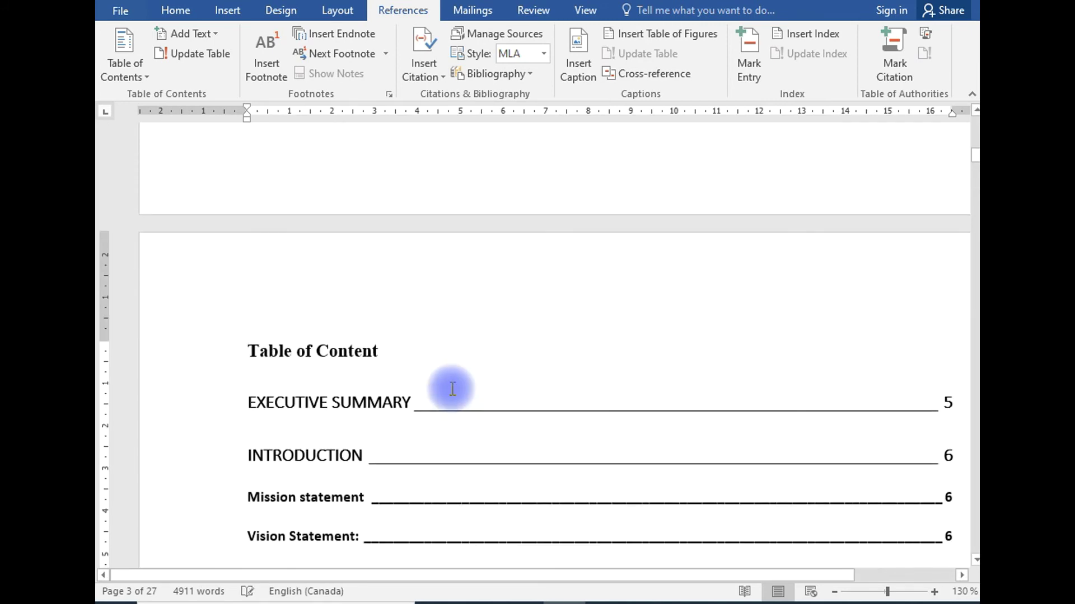
pyautogui.click(320, 351)
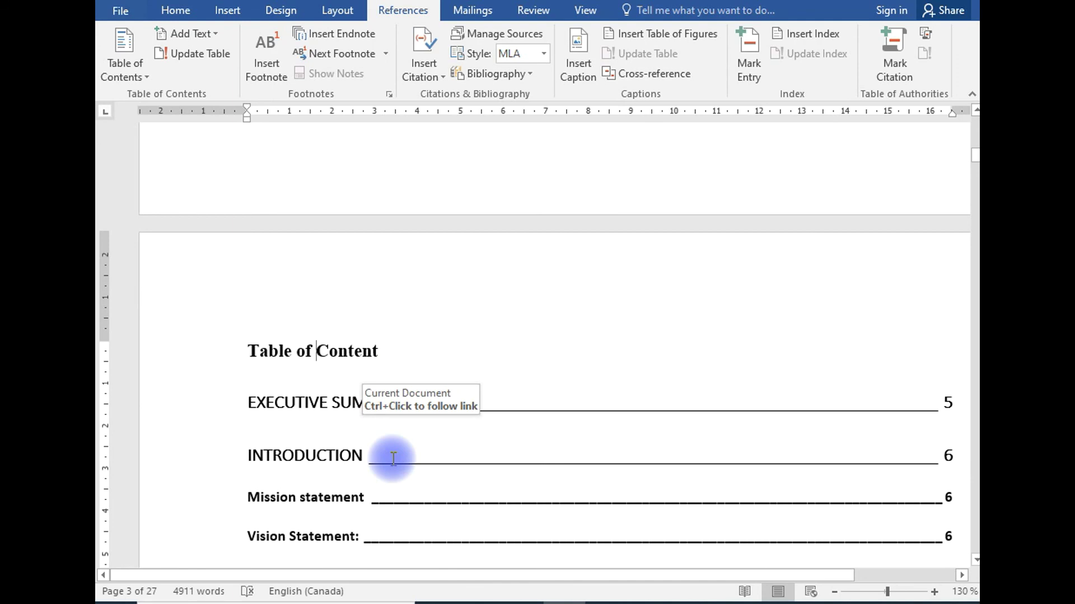
pyautogui.scroll(-8, 393, 459)
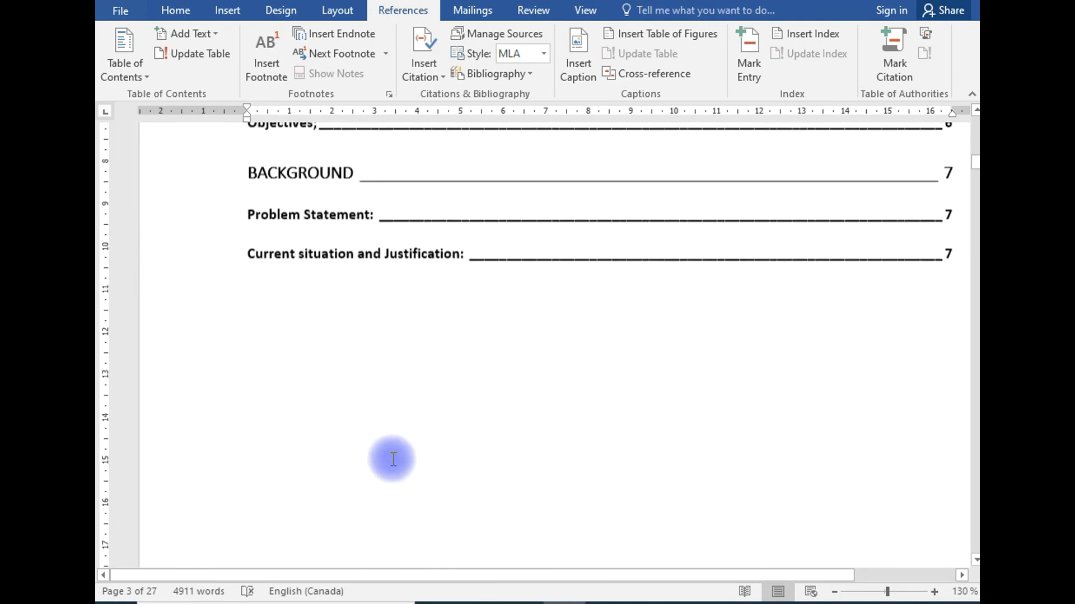
pyautogui.scroll(-1, 393, 459)
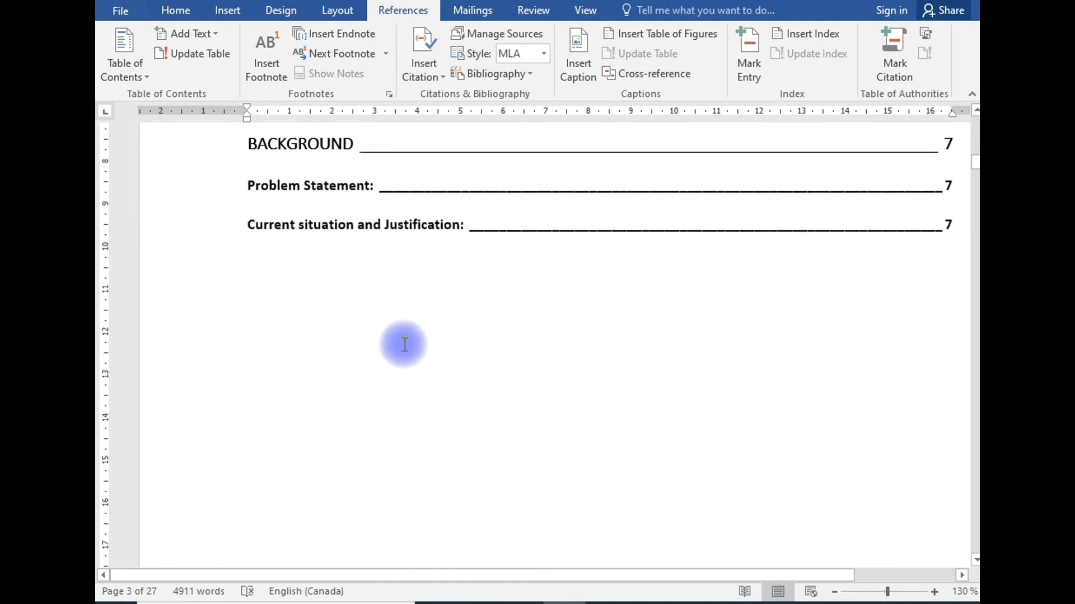
pyautogui.scroll(5, 367, 318)
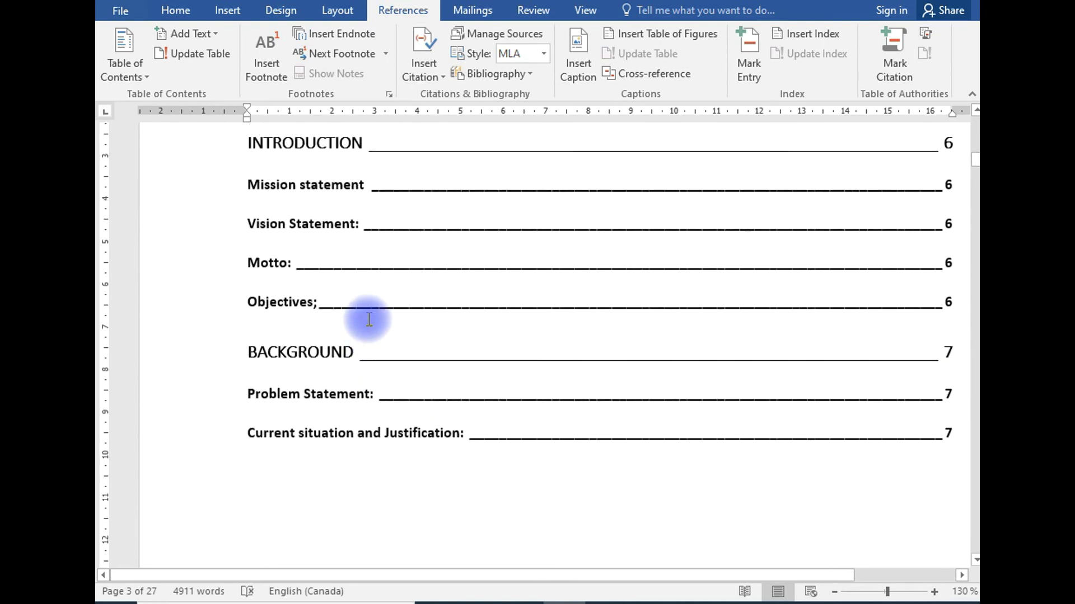
pyautogui.scroll(-4, 368, 320)
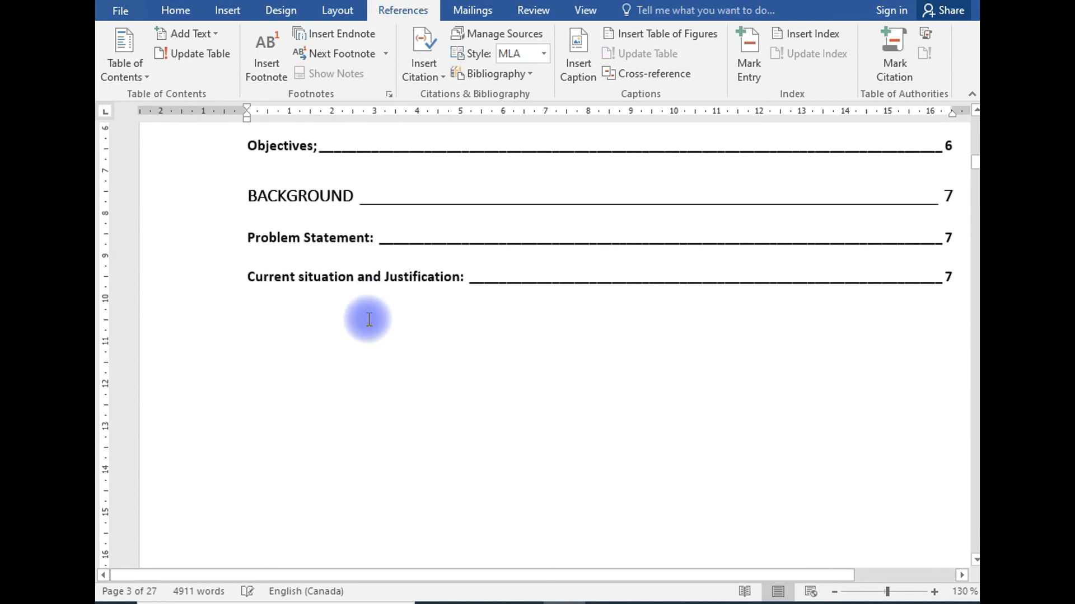
pyautogui.scroll(-5, 368, 320)
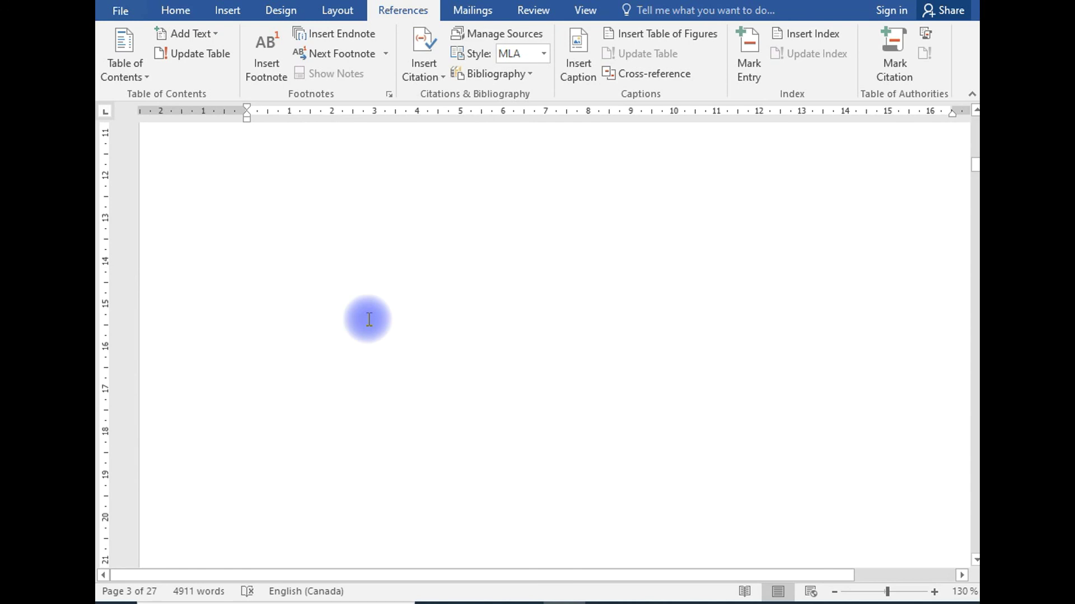
pyautogui.scroll(-5, 369, 319)
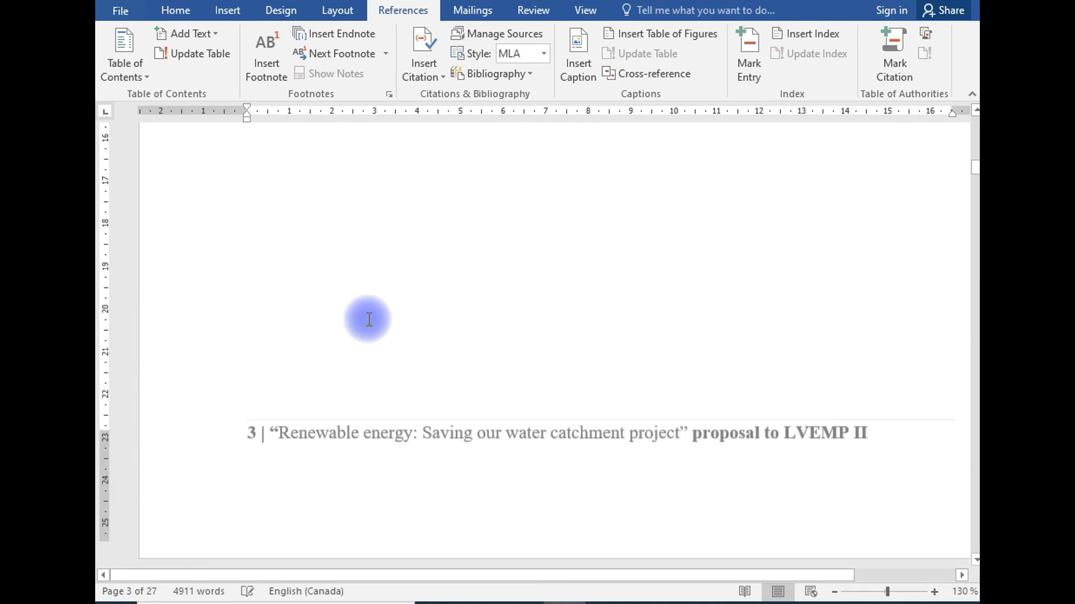